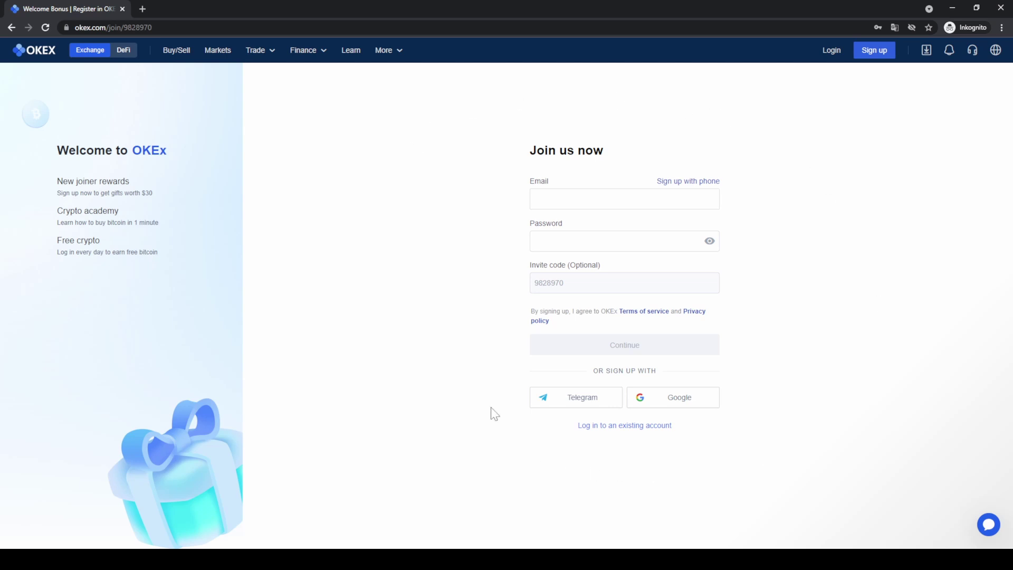
{"action": "left_click_drag", "start_coordinate": [141, 193], "coordinate": [164, 194]}
{"action": "left_click", "coordinate": [240, 194]}
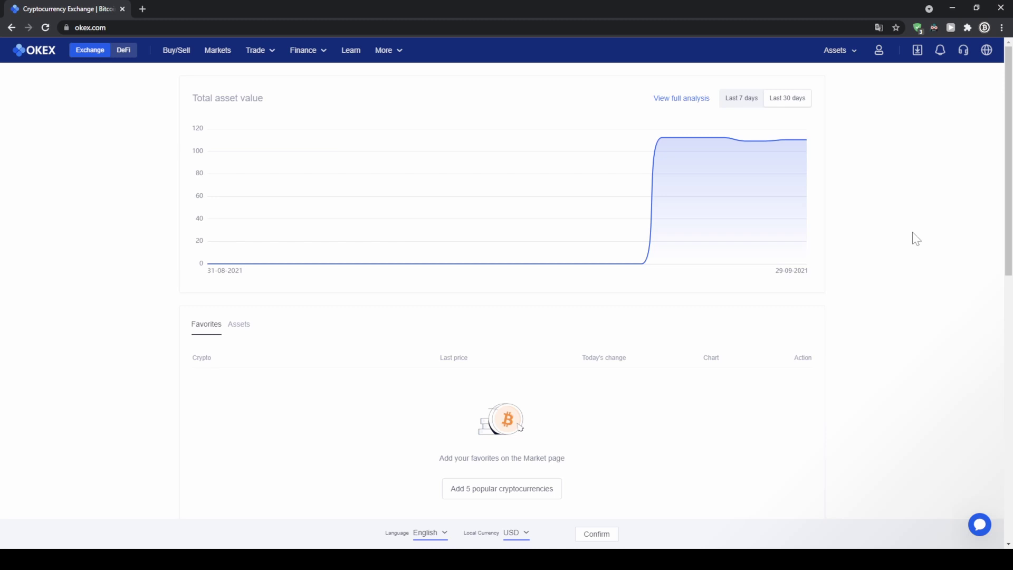
Review the account's security settings and its individual verification levels
{"action": "mouse_move", "coordinate": [880, 59]}
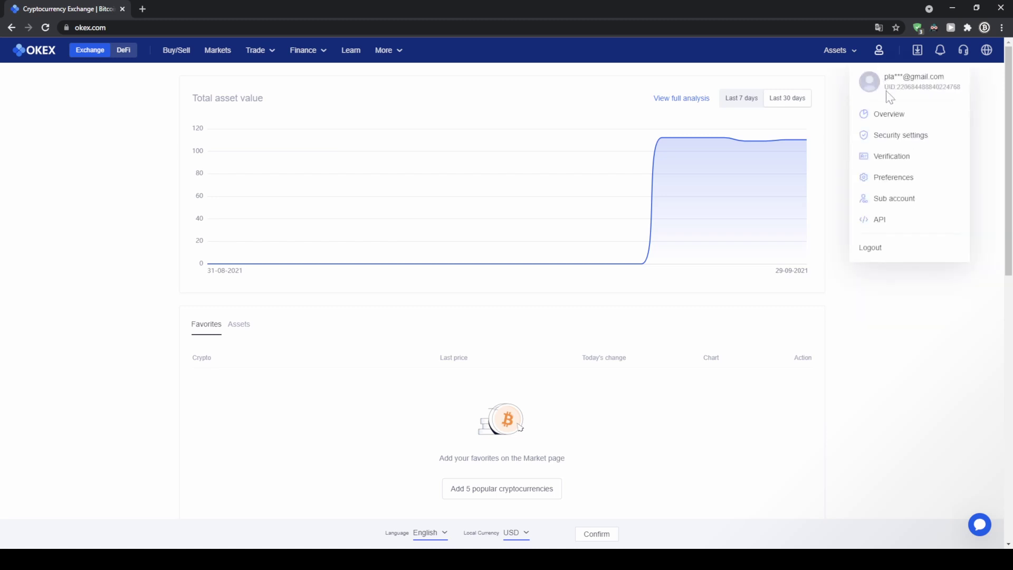
{"action": "left_click", "coordinate": [896, 139]}
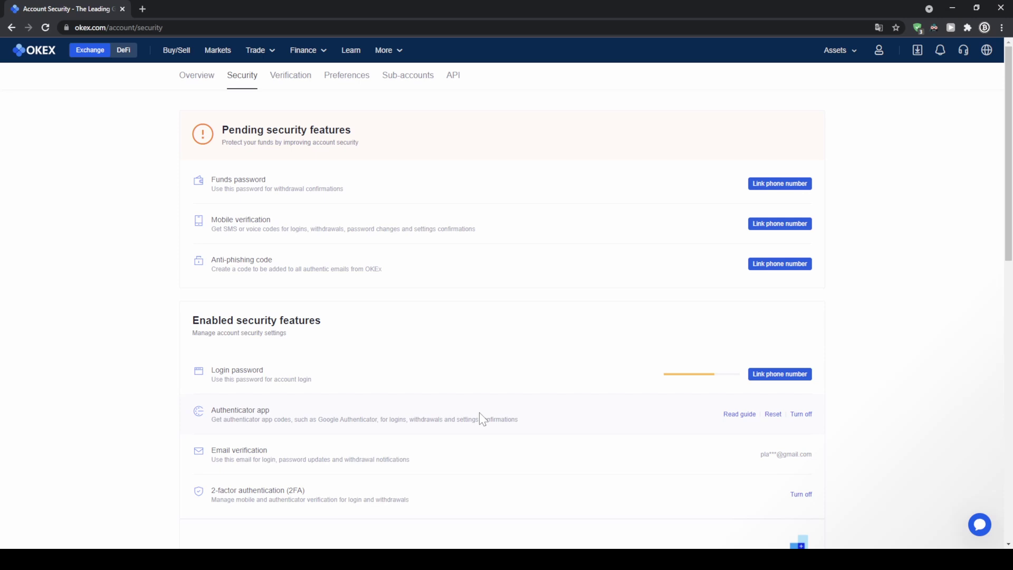
{"action": "mouse_move", "coordinate": [882, 59]}
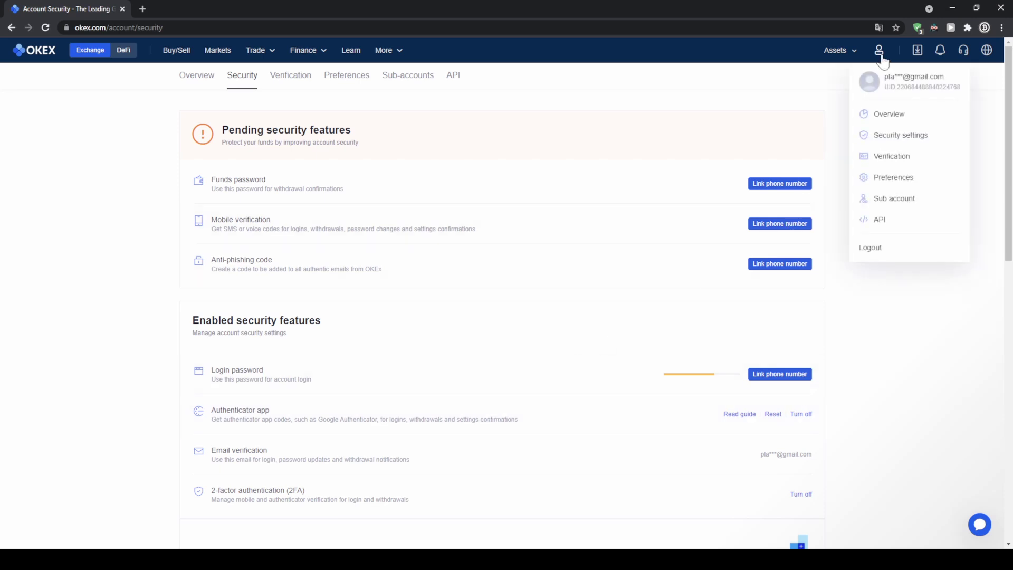
{"action": "left_click", "coordinate": [888, 162]}
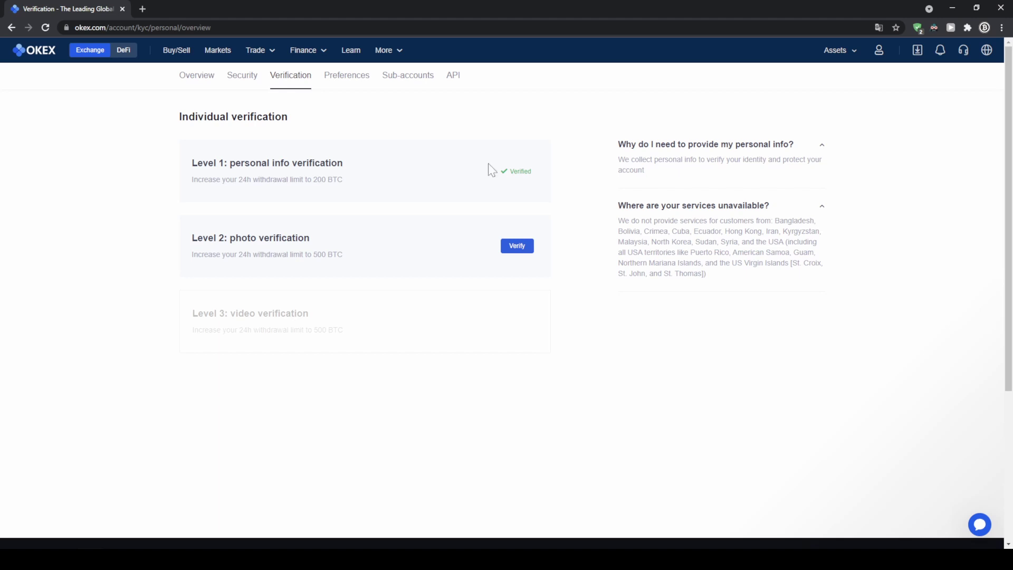
Open the quick trade page for buying crypto and set the payment currency to USD
{"action": "left_click", "coordinate": [173, 55]}
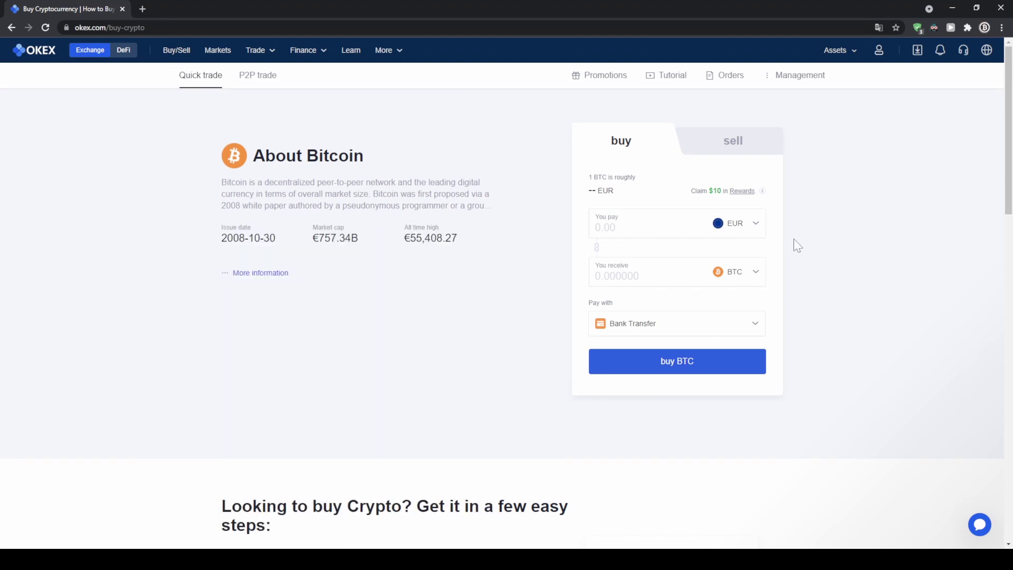
{"action": "left_click", "coordinate": [736, 227]}
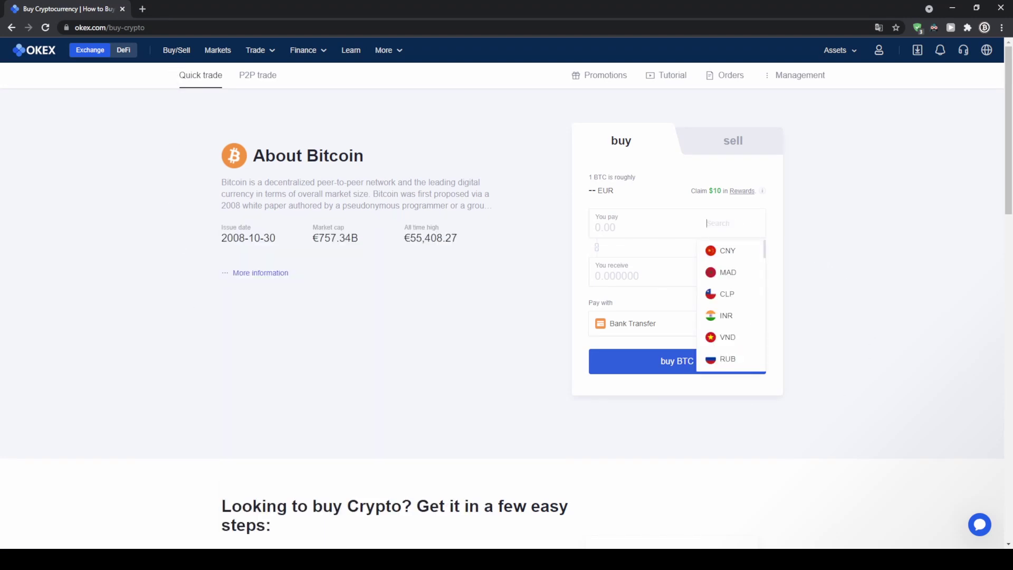
{"action": "type", "text": "usd"}
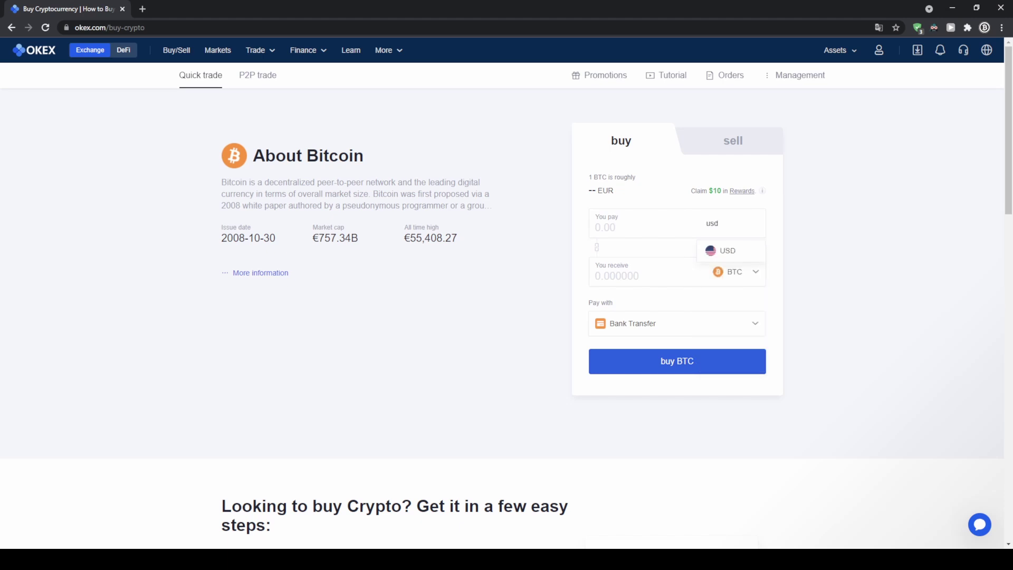
{"action": "left_click", "coordinate": [734, 250]}
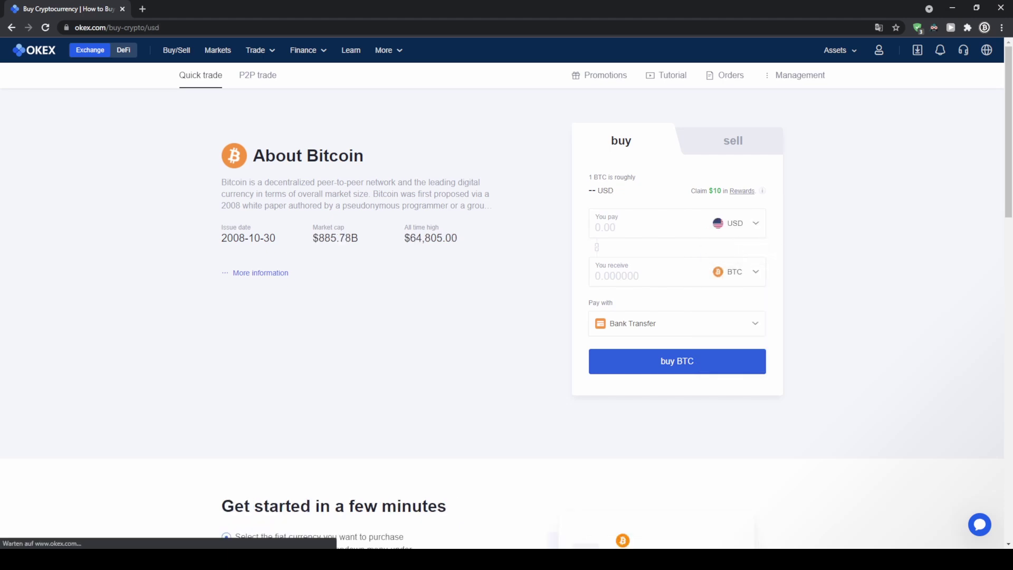
Choose BTC as the cryptocurrency to receive and set the amount to pay to 500 USD
{"action": "left_click", "coordinate": [738, 275]}
{"action": "scroll", "coordinate": [733, 322], "scroll_direction": "down", "scroll_amount": 3}
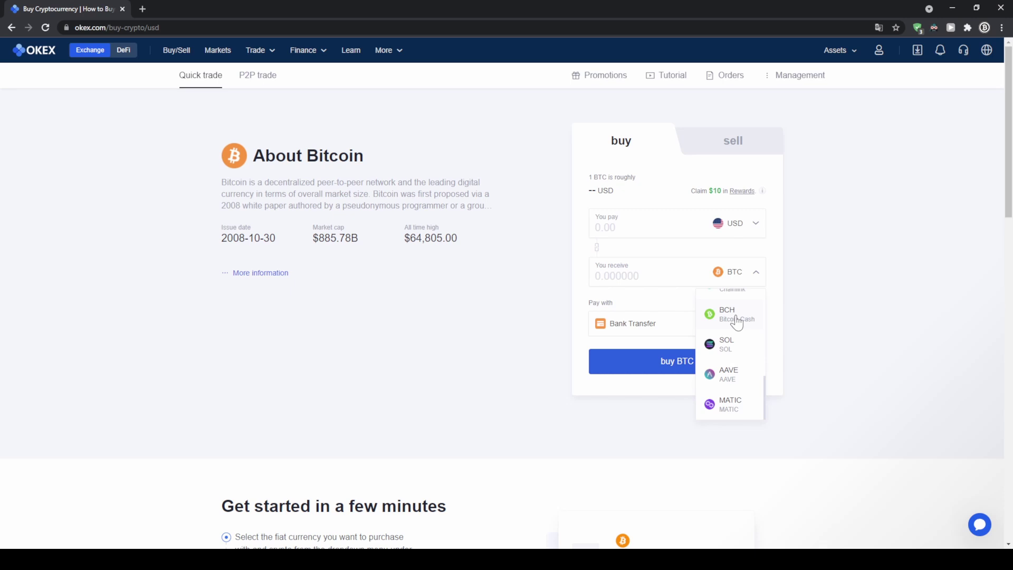
{"action": "scroll", "coordinate": [737, 322], "scroll_direction": "up", "scroll_amount": 5}
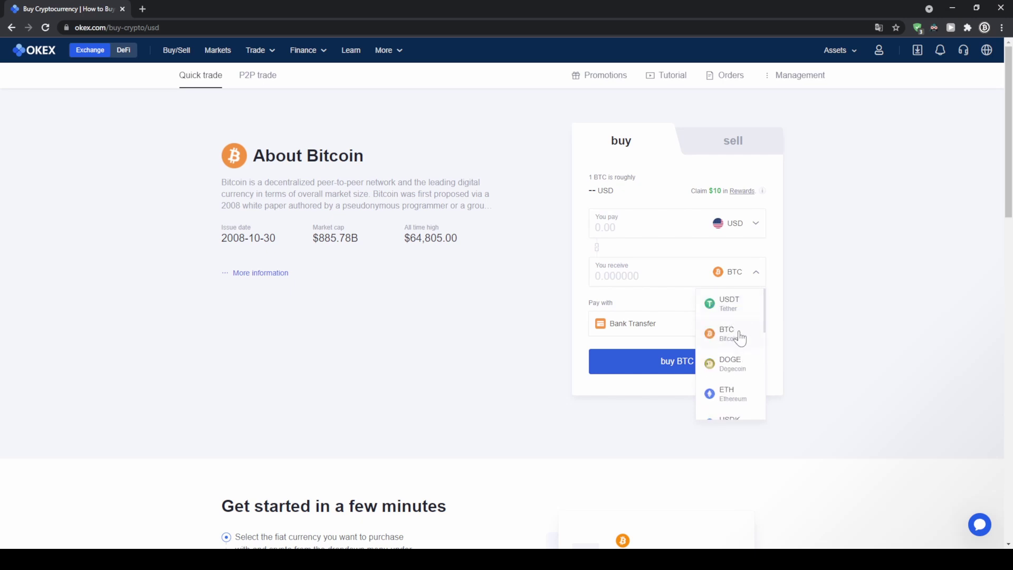
{"action": "left_click", "coordinate": [738, 335]}
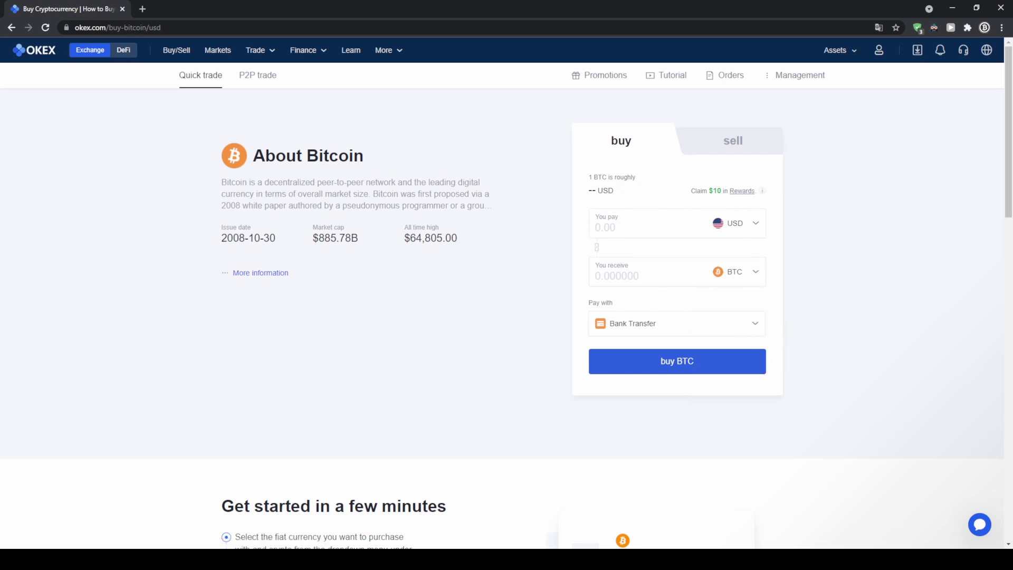
{"action": "type", "text": "500"}
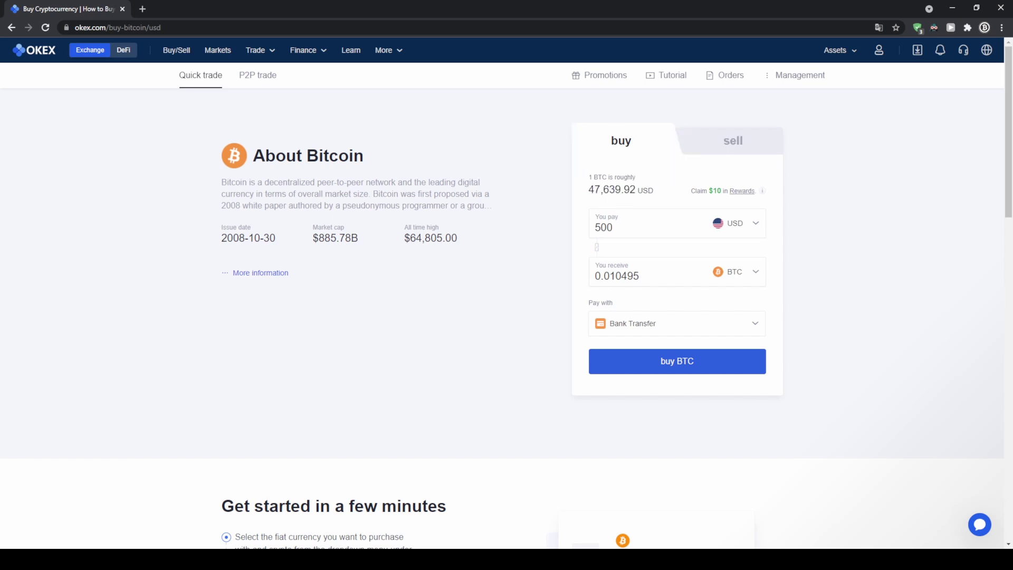
{"action": "mouse_move", "coordinate": [715, 198]}
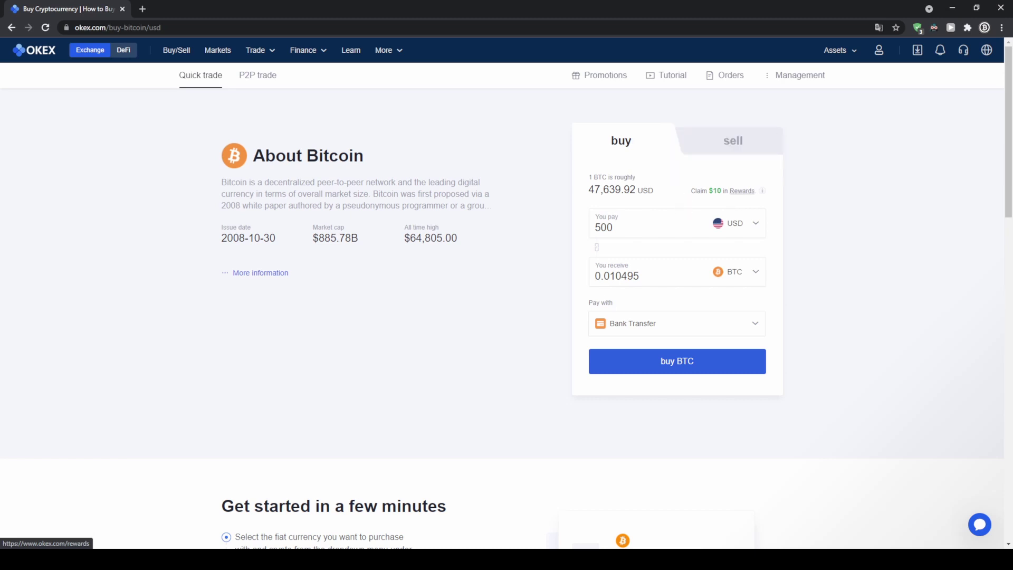
Set the payment method to VISA and request the purchase offers for BTC
{"action": "left_click", "coordinate": [636, 327]}
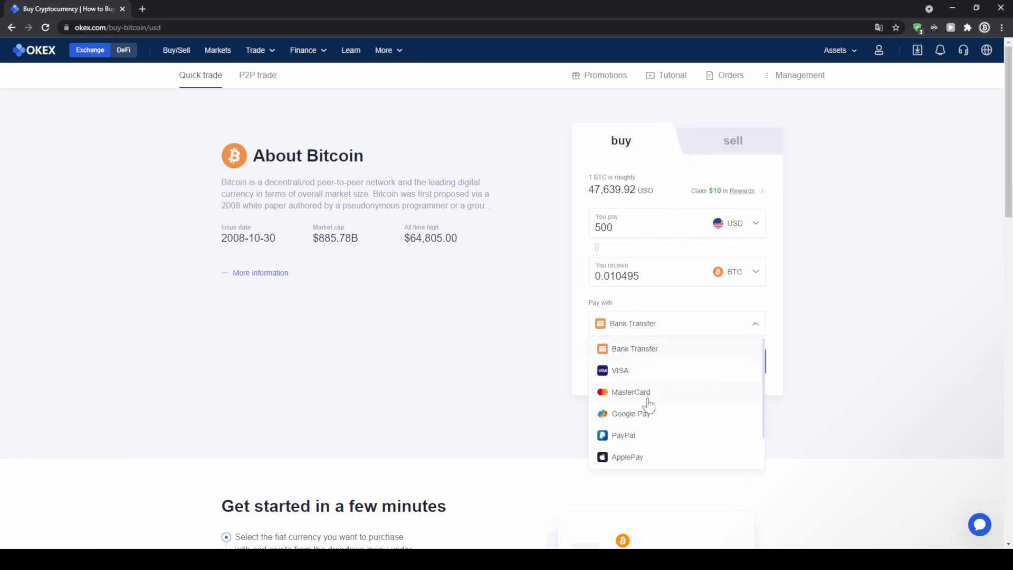
{"action": "scroll", "coordinate": [649, 404], "scroll_direction": "down", "scroll_amount": 1}
{"action": "scroll", "coordinate": [654, 429], "scroll_direction": "up", "scroll_amount": 1}
{"action": "left_click", "coordinate": [629, 371]}
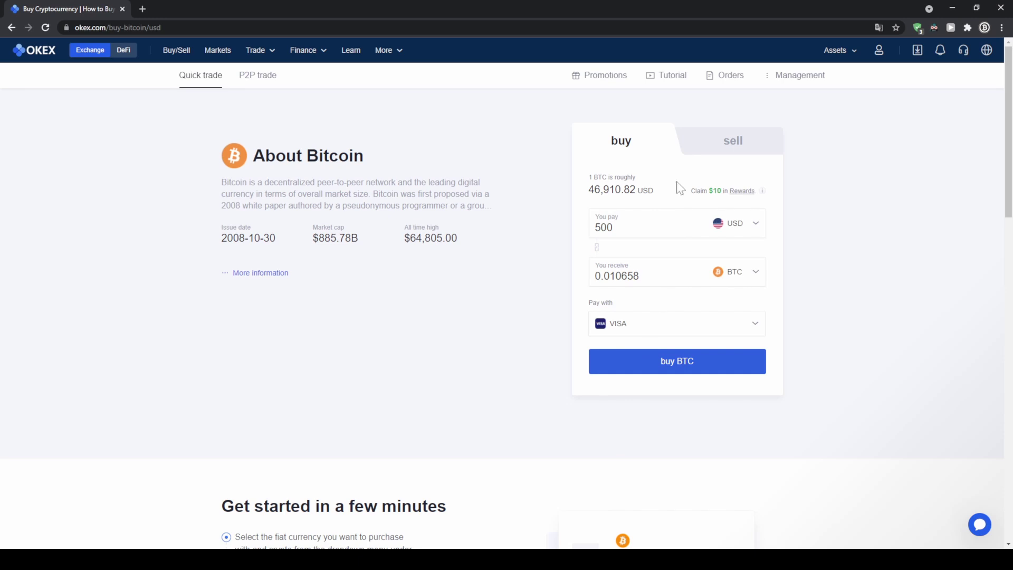
{"action": "left_click", "coordinate": [708, 377]}
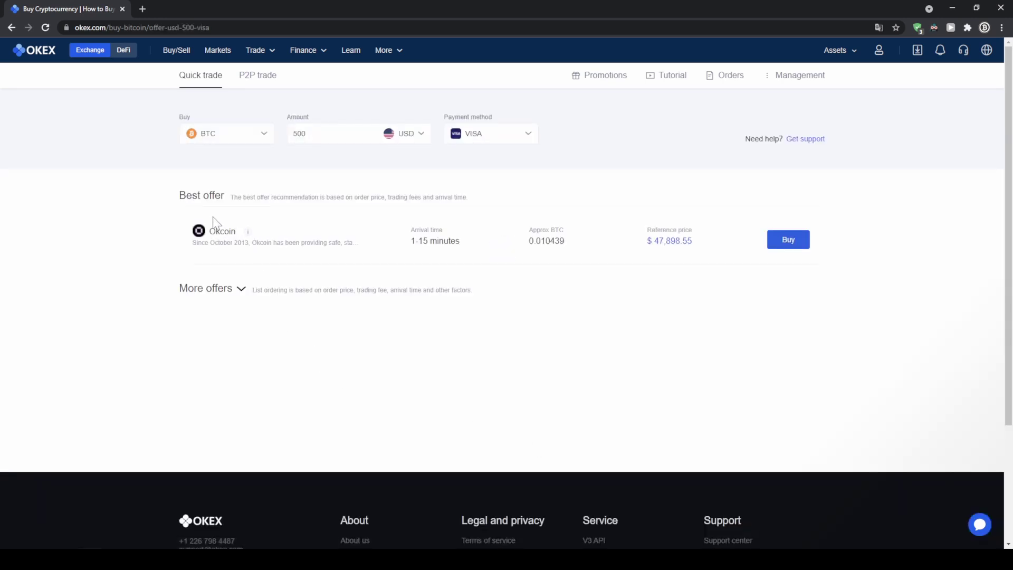
Expand the additional offers and compare the service providers' arrival times, BTC amounts and reference prices
{"action": "left_click_drag", "start_coordinate": [191, 196], "coordinate": [228, 199]}
{"action": "left_click", "coordinate": [229, 199]}
{"action": "left_click", "coordinate": [241, 288]}
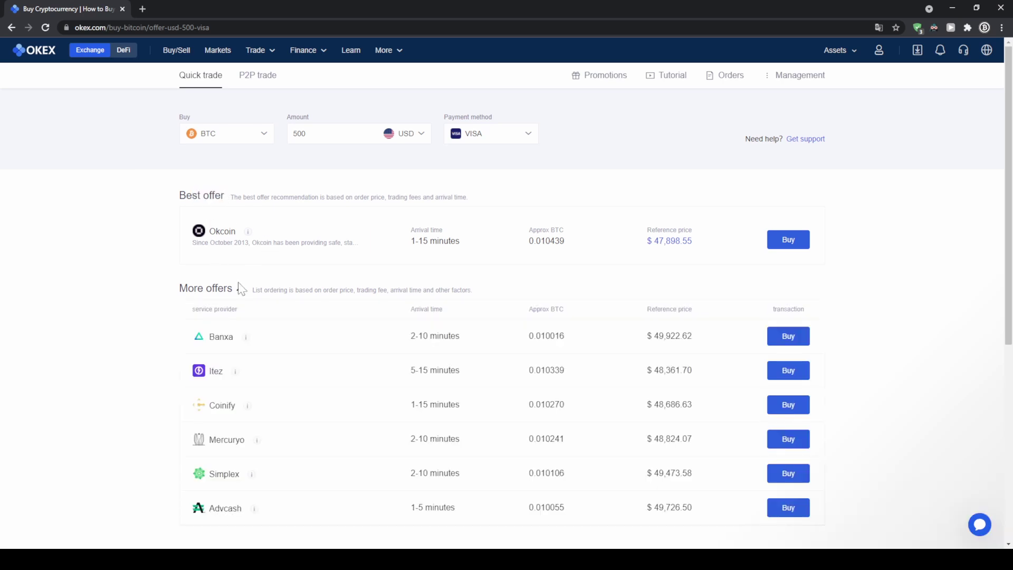
{"action": "scroll", "coordinate": [478, 232], "scroll_direction": "down", "scroll_amount": 1}
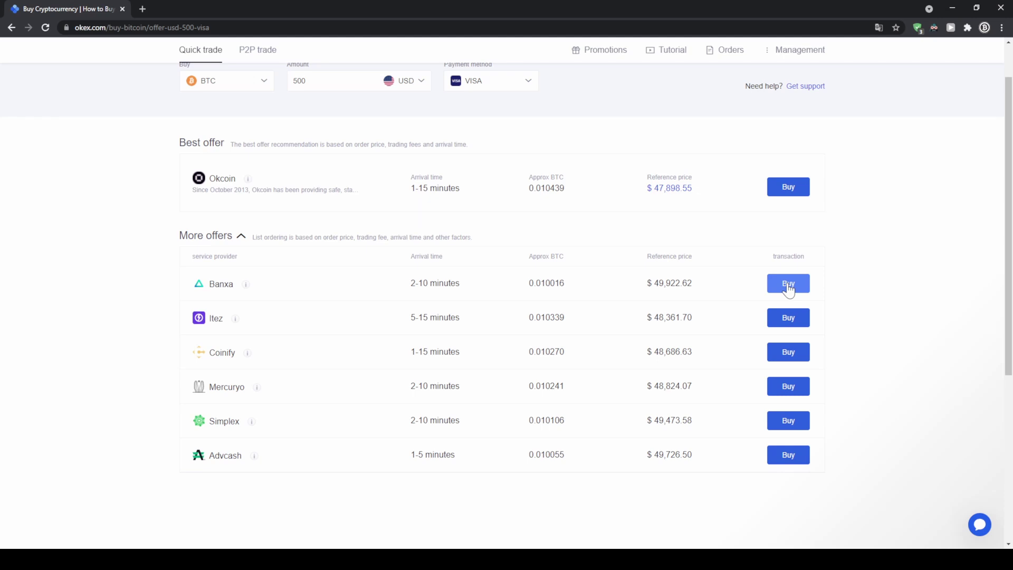
{"action": "scroll", "coordinate": [788, 289], "scroll_direction": "up", "scroll_amount": 1}
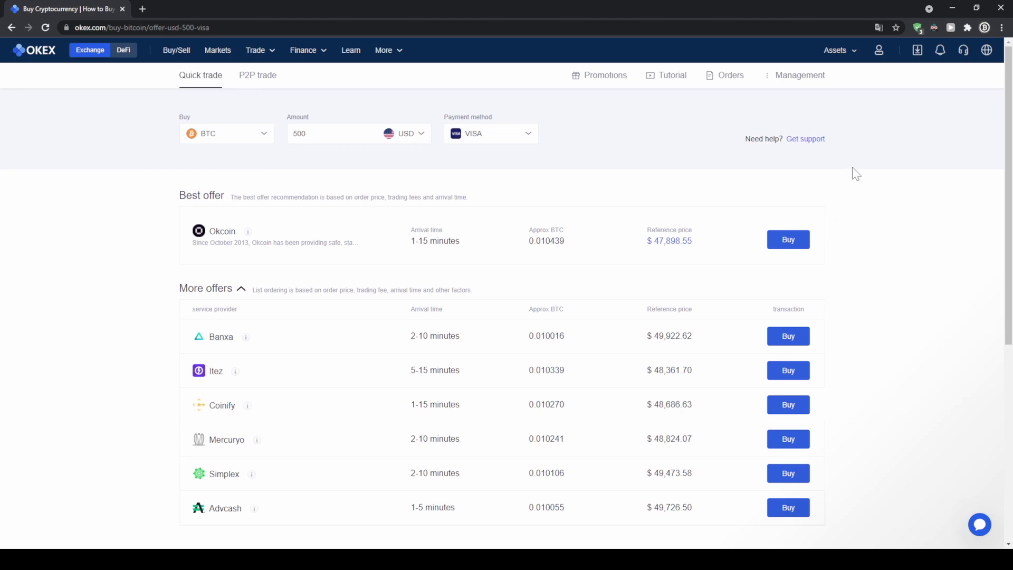
Open the deposit page from the account's assets and choose USDT as the deposit currency
{"action": "mouse_move", "coordinate": [844, 58]}
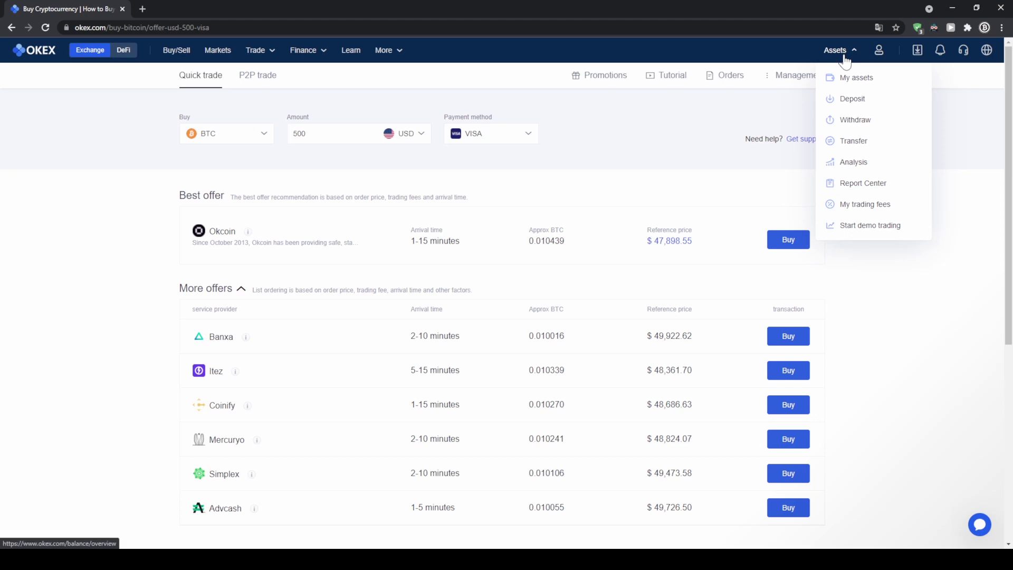
{"action": "left_click", "coordinate": [845, 100]}
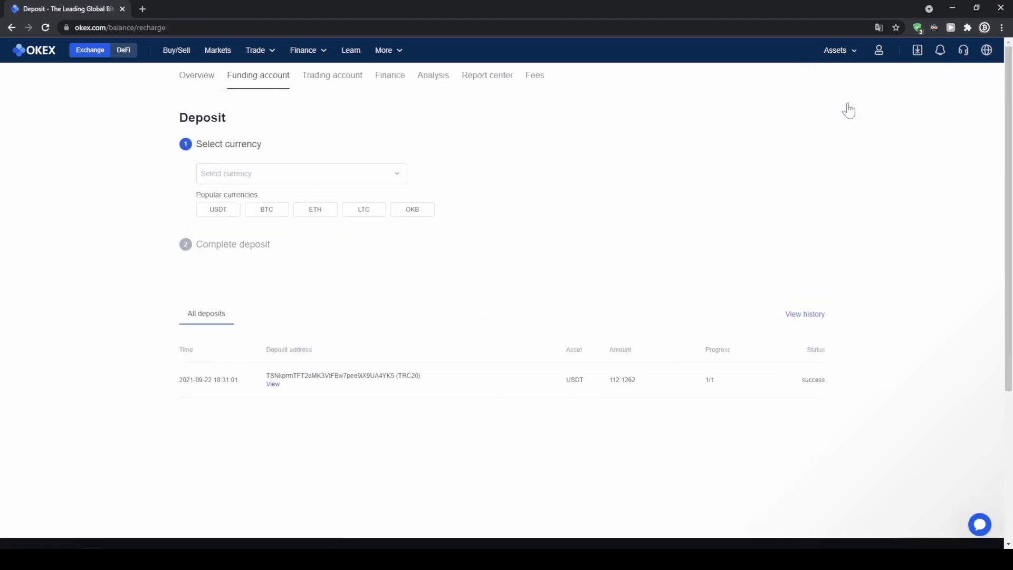
{"action": "left_click", "coordinate": [388, 179]}
{"action": "scroll", "coordinate": [320, 236], "scroll_direction": "down", "scroll_amount": 10}
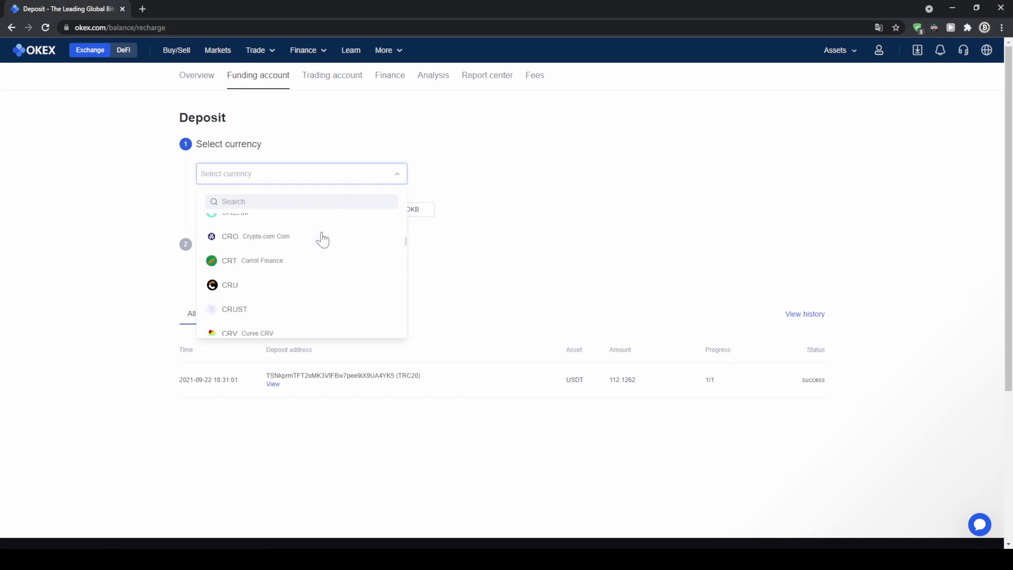
{"action": "scroll", "coordinate": [322, 239], "scroll_direction": "down", "scroll_amount": 15}
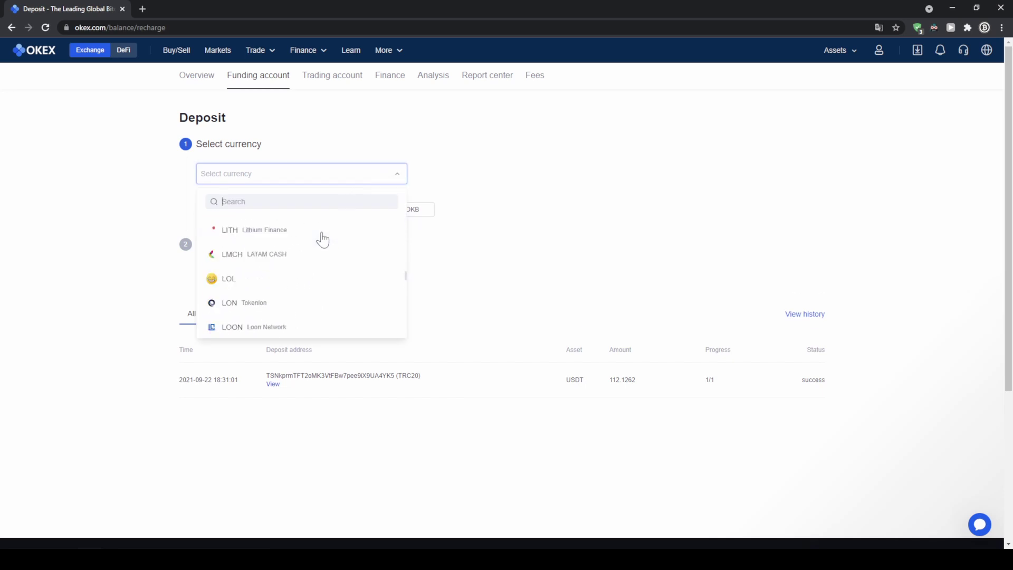
{"action": "scroll", "coordinate": [323, 240], "scroll_direction": "up", "scroll_amount": 20}
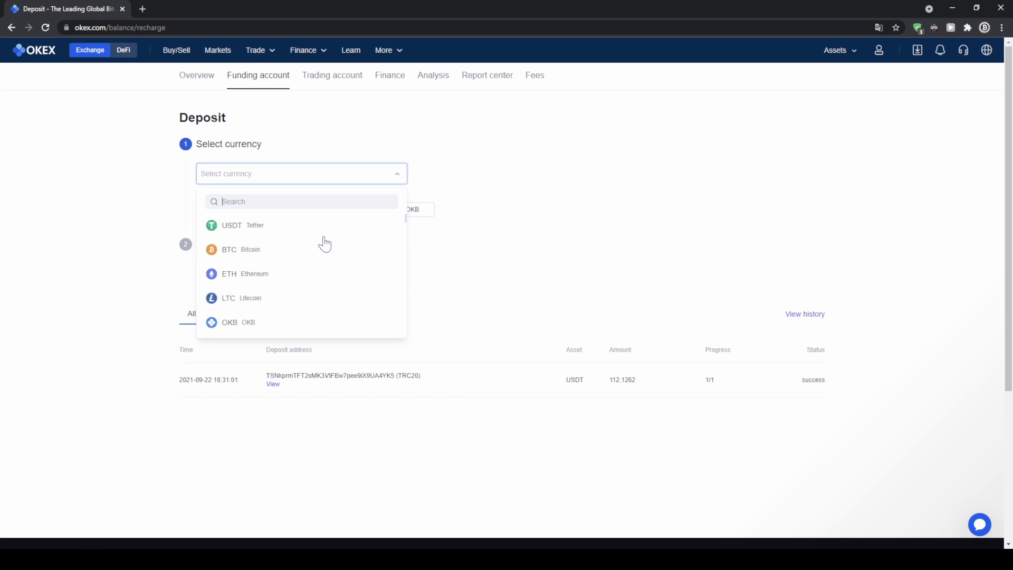
{"action": "left_click", "coordinate": [238, 235]}
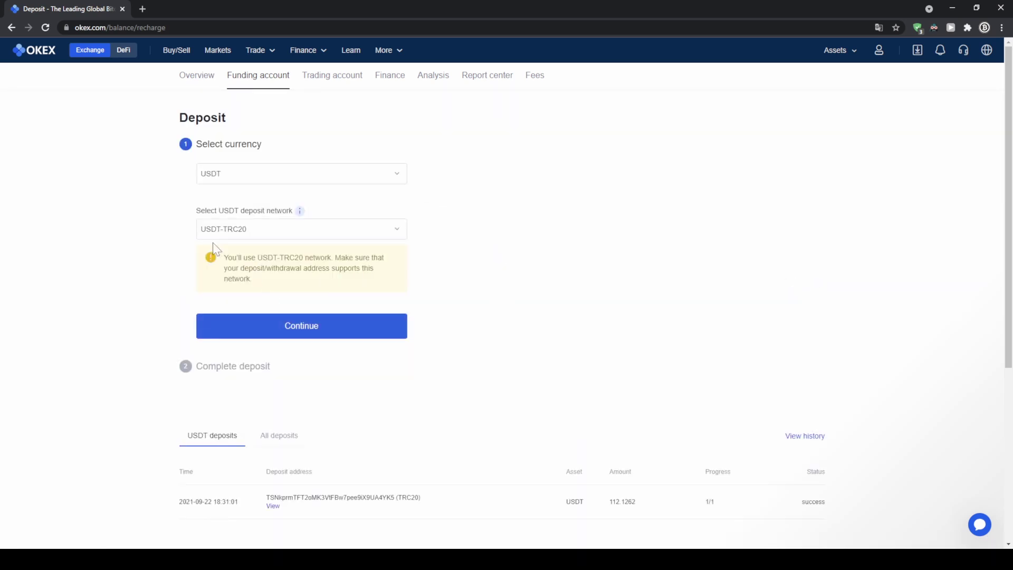
Select USDT-TRC20 as the deposit network and continue to the deposit details
{"action": "left_click", "coordinate": [226, 236]}
{"action": "scroll", "coordinate": [271, 278], "scroll_direction": "down", "scroll_amount": 1}
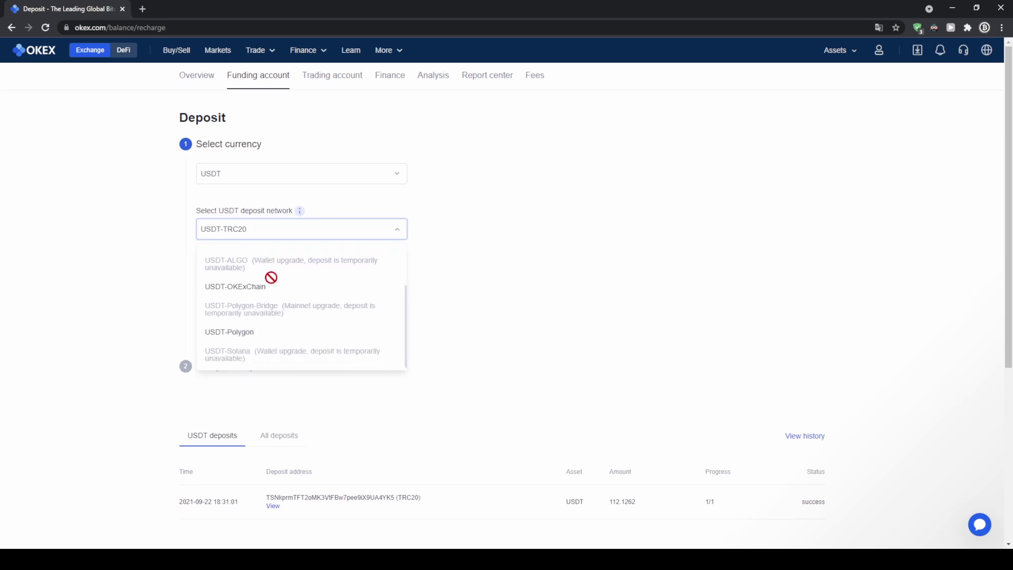
{"action": "scroll", "coordinate": [272, 278], "scroll_direction": "down", "scroll_amount": 3}
{"action": "scroll", "coordinate": [482, 285], "scroll_direction": "up", "scroll_amount": 1}
{"action": "scroll", "coordinate": [309, 302], "scroll_direction": "up", "scroll_amount": 2}
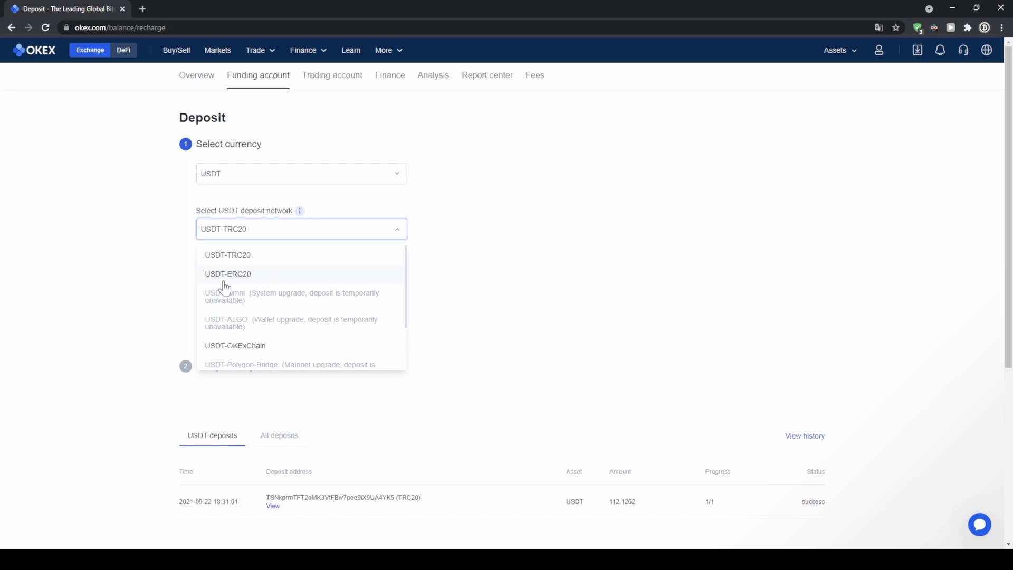
{"action": "left_click", "coordinate": [248, 256]}
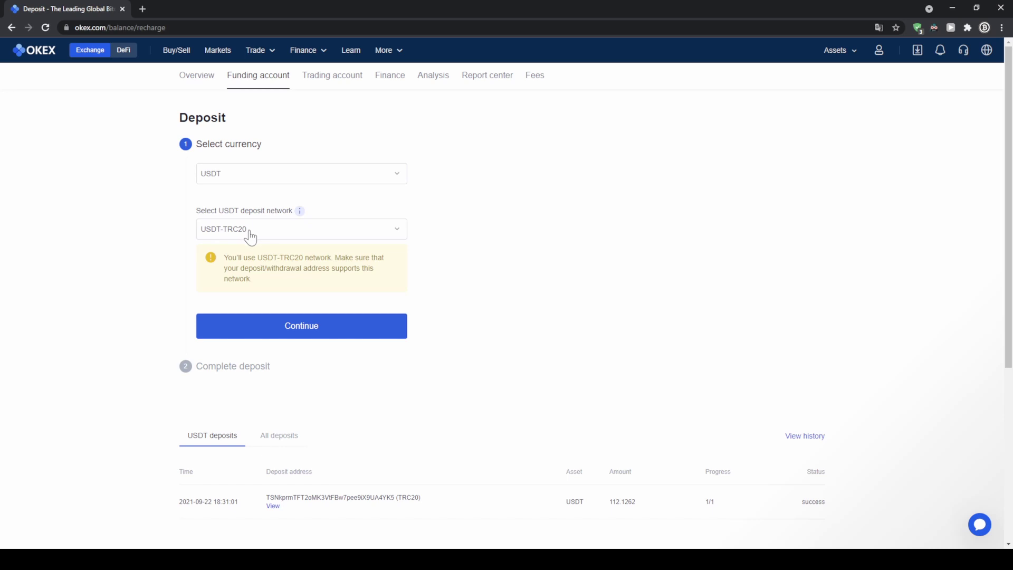
{"action": "left_click", "coordinate": [265, 327]}
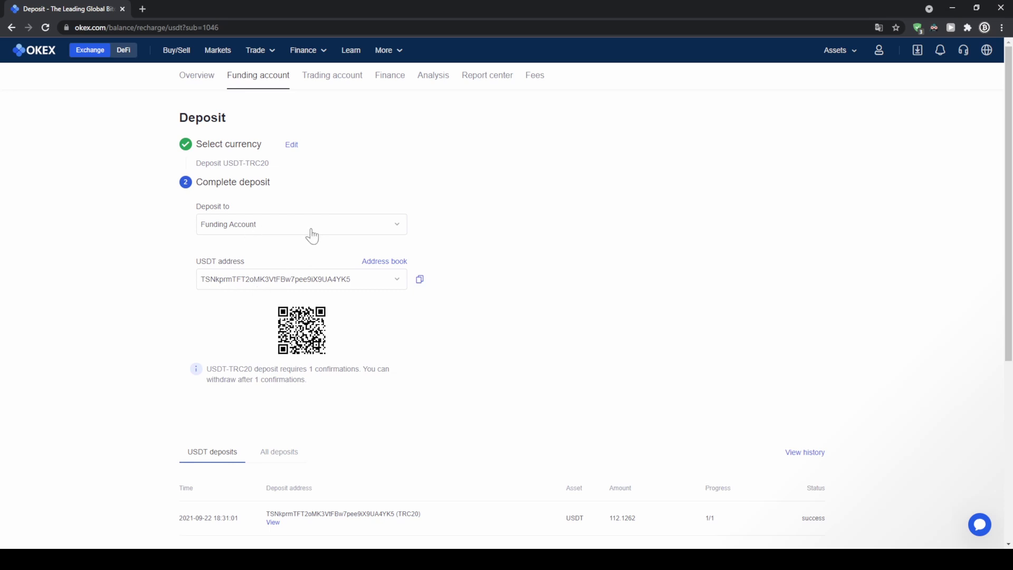
Set the USDT deposit destination to Trading Account and copy the deposit address
{"action": "left_click", "coordinate": [281, 232]}
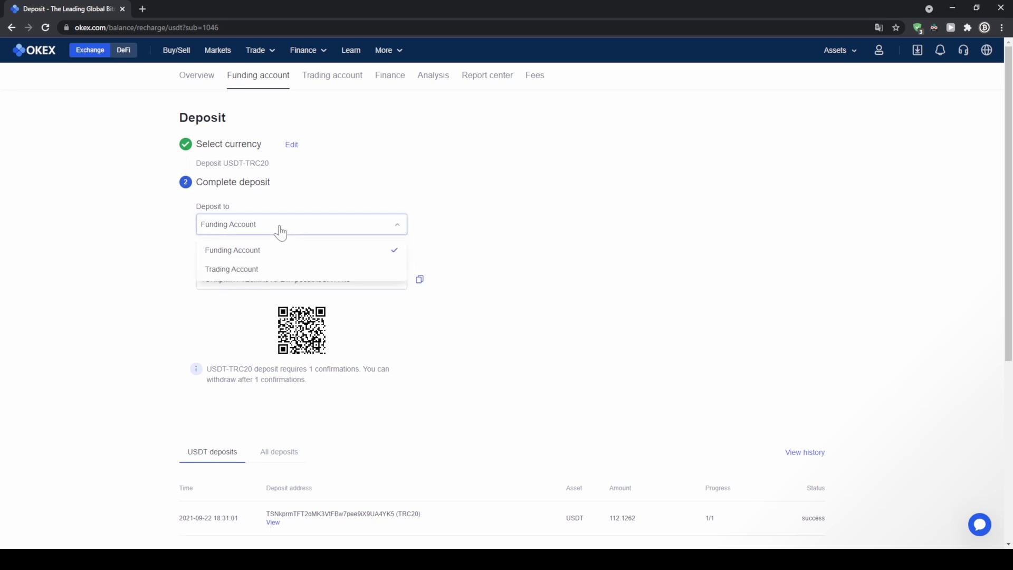
{"action": "left_click", "coordinate": [257, 271]}
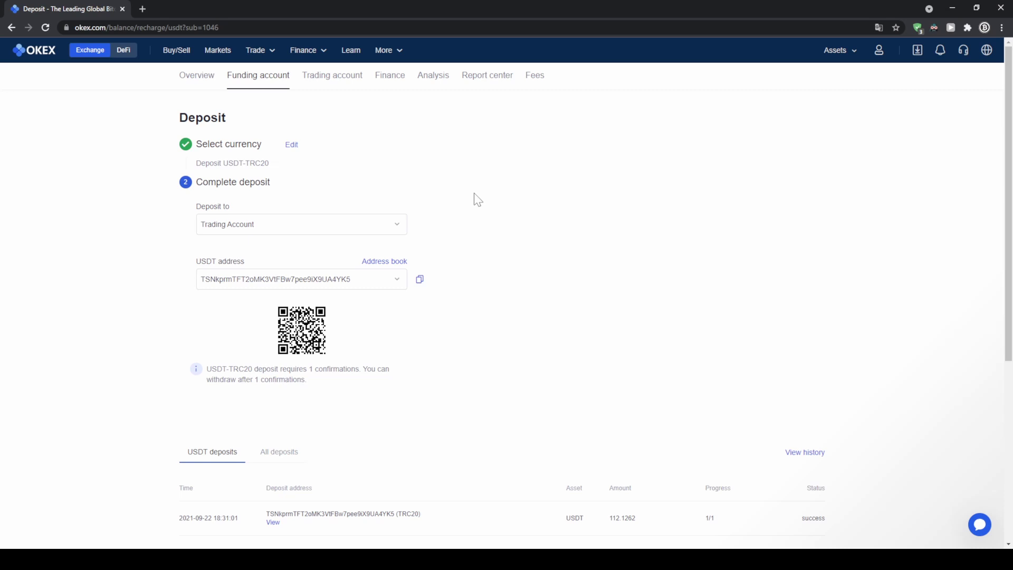
{"action": "left_click", "coordinate": [420, 279]}
Change the deposit currency to BTC on the BTC-Bitcoin network and continue to its deposit address
{"action": "left_click", "coordinate": [294, 146]}
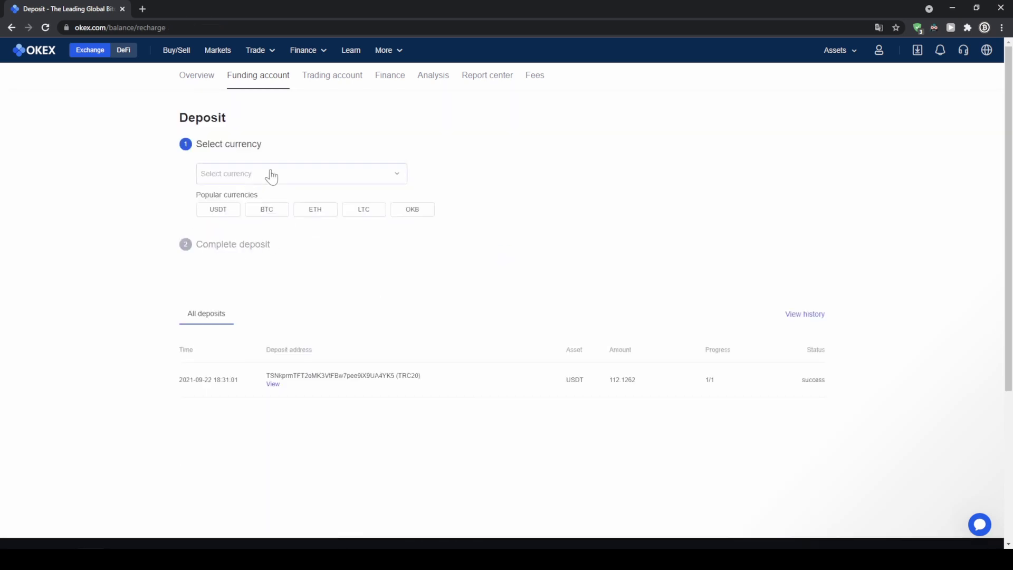
{"action": "left_click", "coordinate": [267, 174]}
{"action": "left_click", "coordinate": [240, 249]}
{"action": "left_click", "coordinate": [232, 228]}
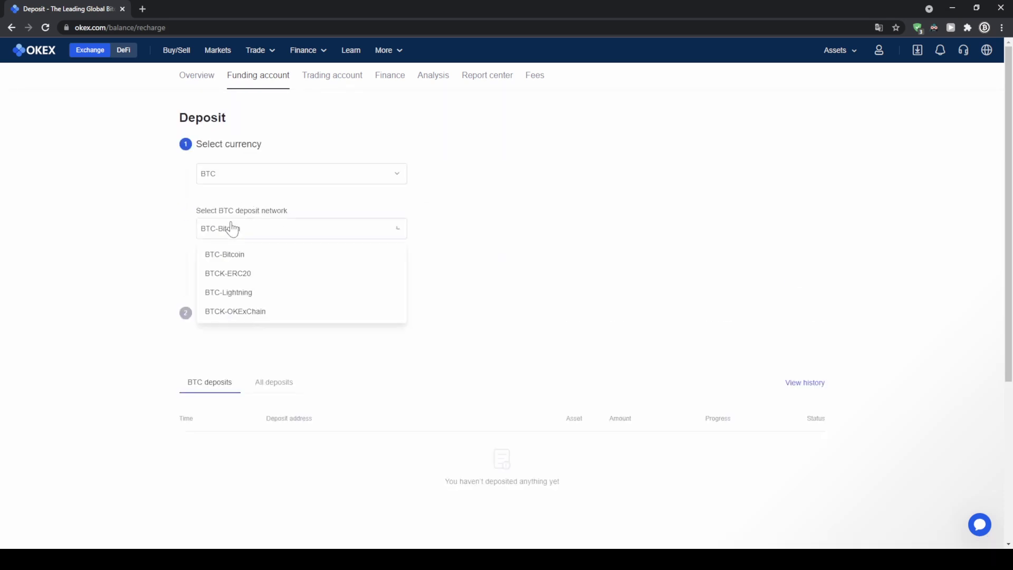
{"action": "left_click", "coordinate": [238, 259]}
{"action": "left_click", "coordinate": [327, 275]}
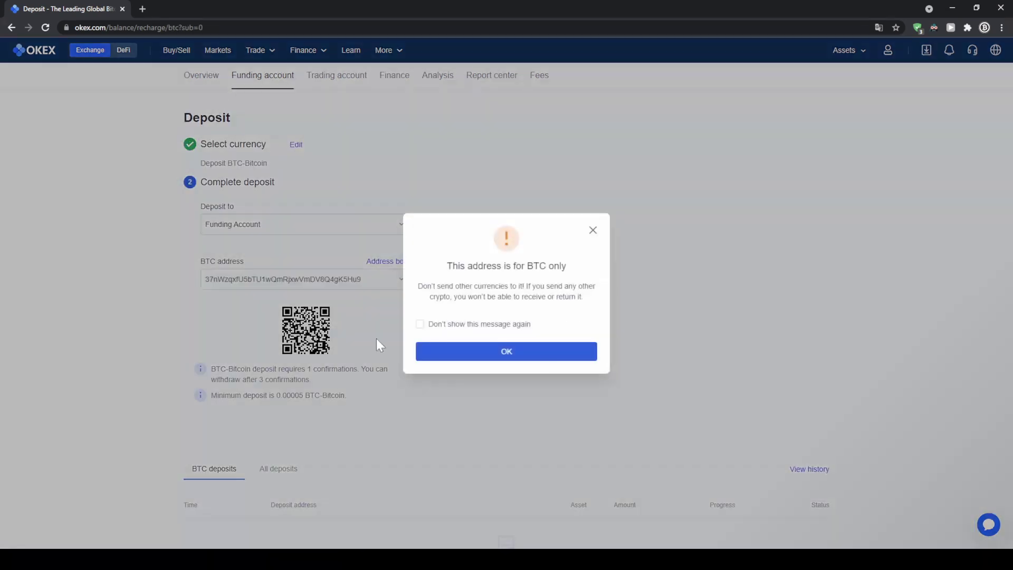
Acknowledge the notice about the BTC-only address and copy the BTC deposit address
{"action": "left_click", "coordinate": [490, 353]}
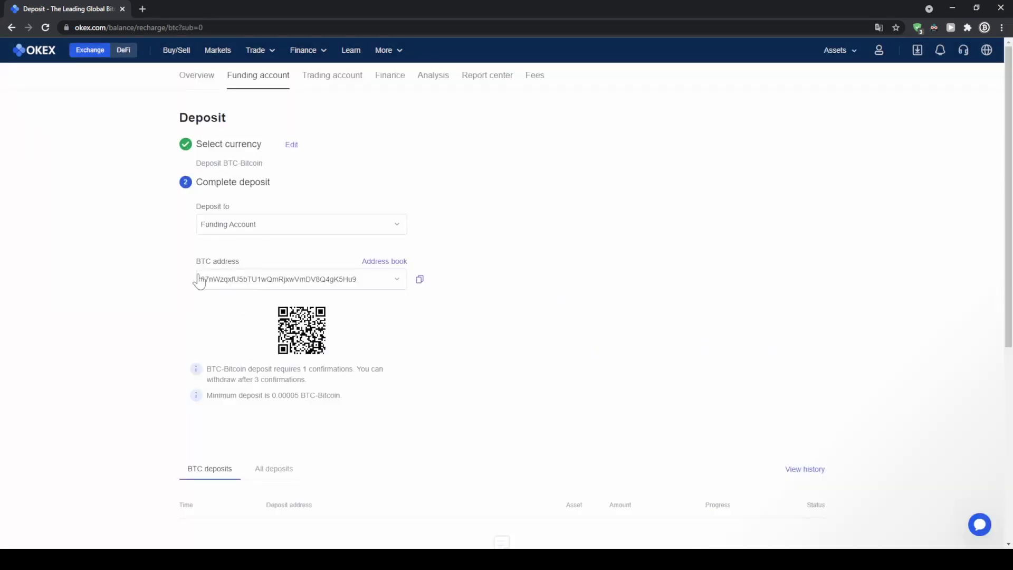
{"action": "left_click", "coordinate": [420, 279]}
Open the assets overview to check the total balance, and review the coin balances in the trading account
{"action": "mouse_move", "coordinate": [851, 57]}
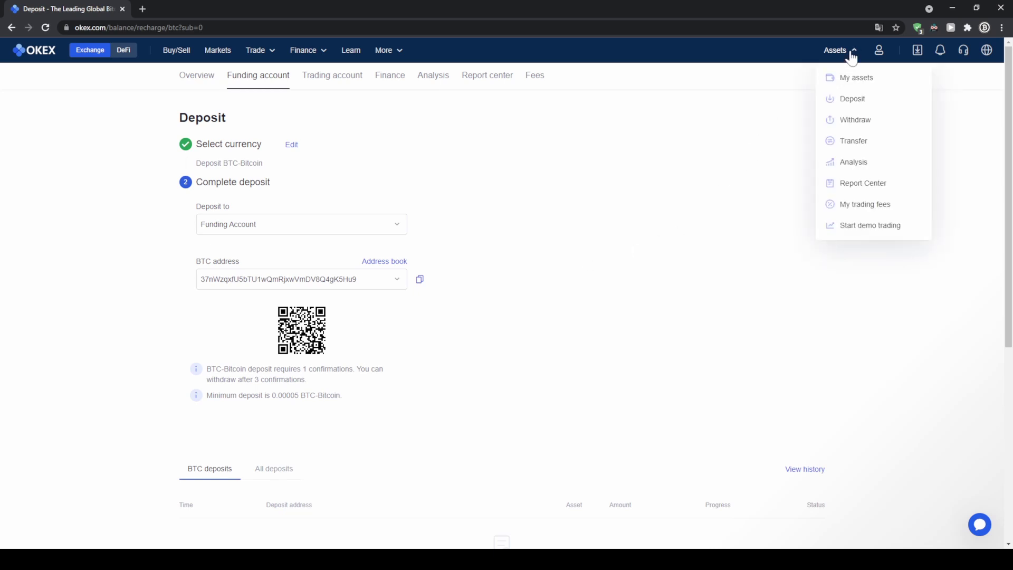
{"action": "left_click", "coordinate": [868, 83]}
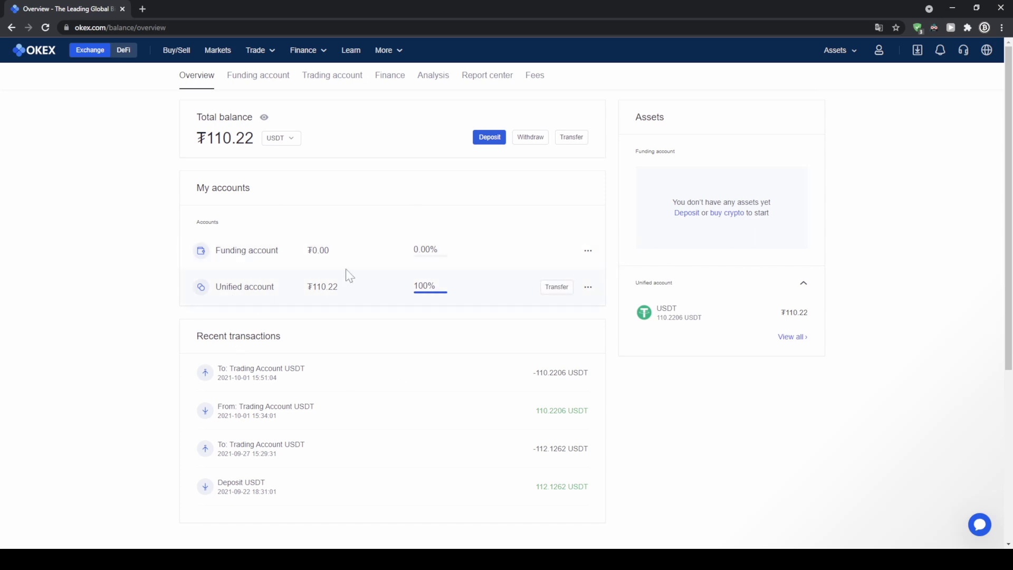
{"action": "left_click_drag", "start_coordinate": [206, 137], "coordinate": [223, 138]}
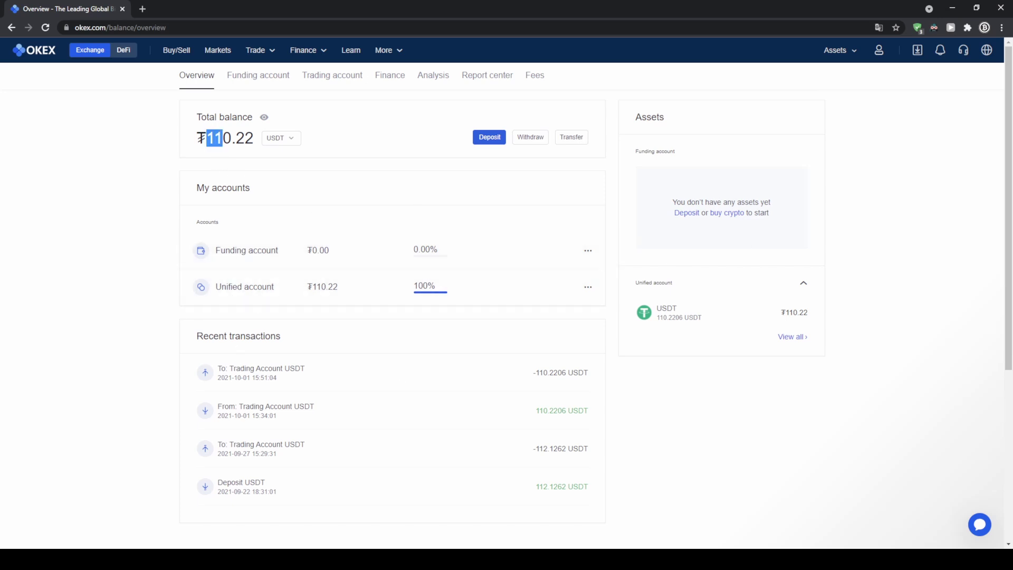
{"action": "left_click", "coordinate": [223, 138]}
{"action": "left_click", "coordinate": [307, 78]}
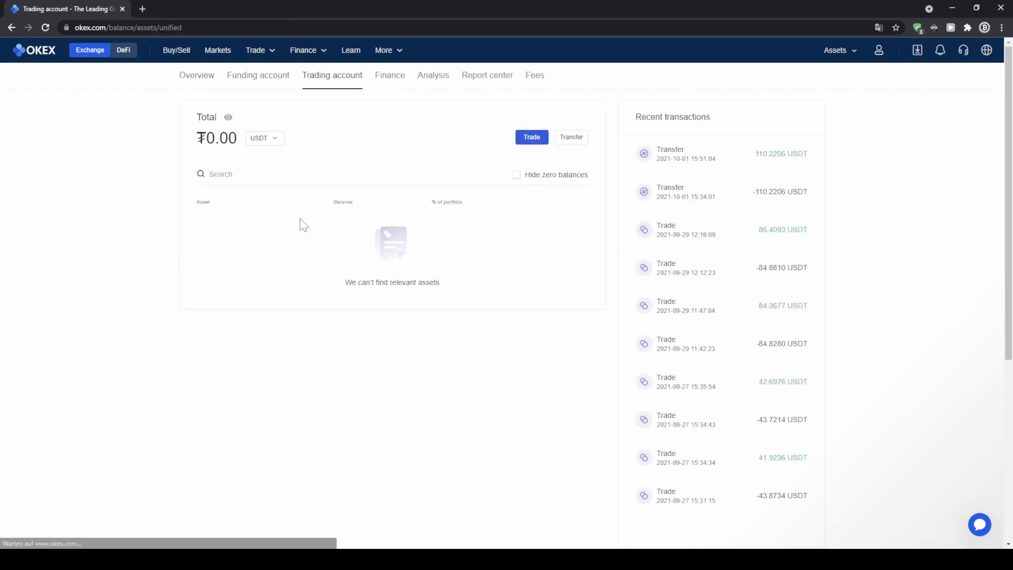
{"action": "scroll", "coordinate": [310, 287], "scroll_direction": "down", "scroll_amount": 2}
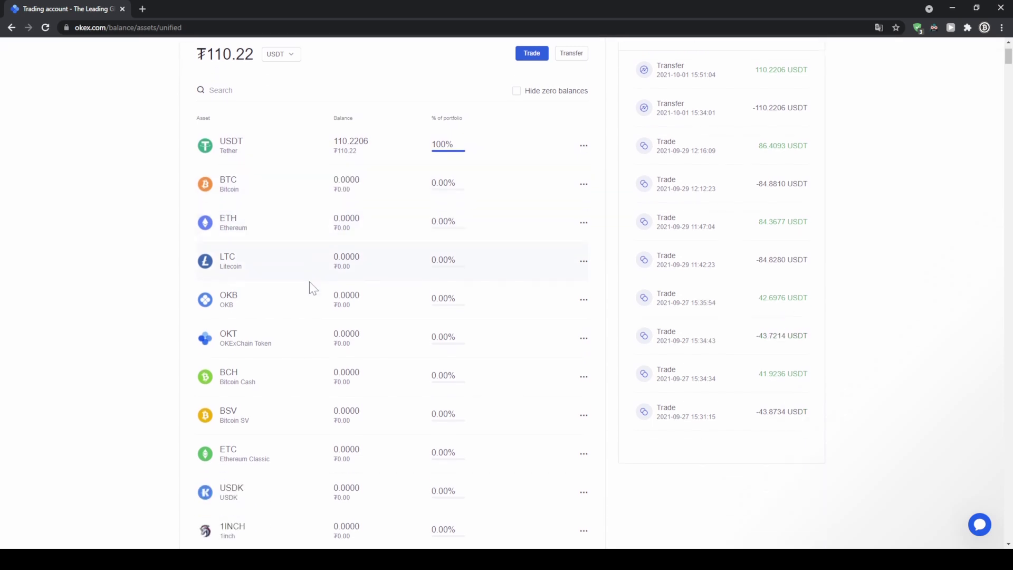
{"action": "scroll", "coordinate": [314, 291], "scroll_direction": "up", "scroll_amount": 2}
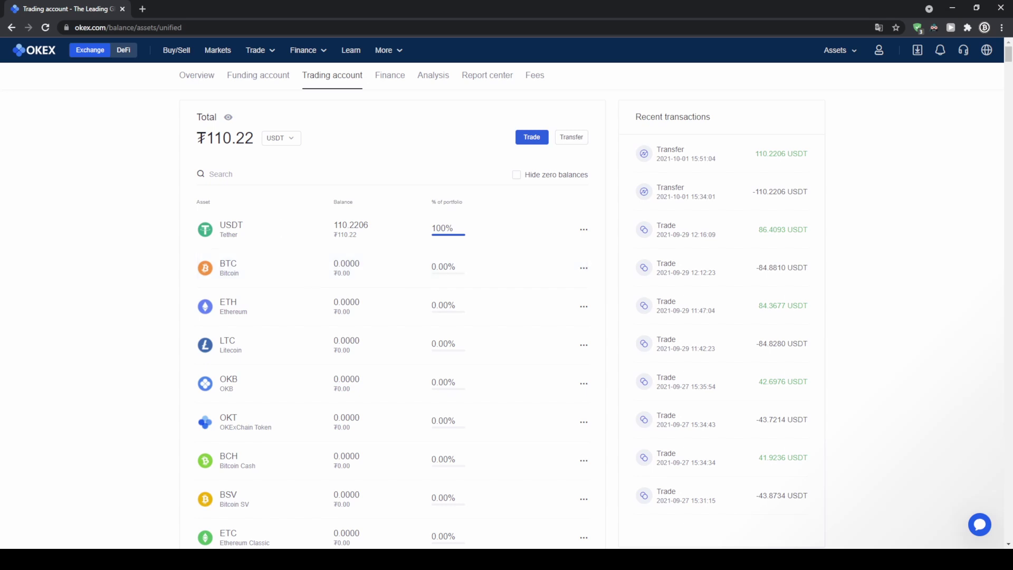
Open the market prices page and browse the list of cryptocurrencies
{"action": "left_click", "coordinate": [221, 52]}
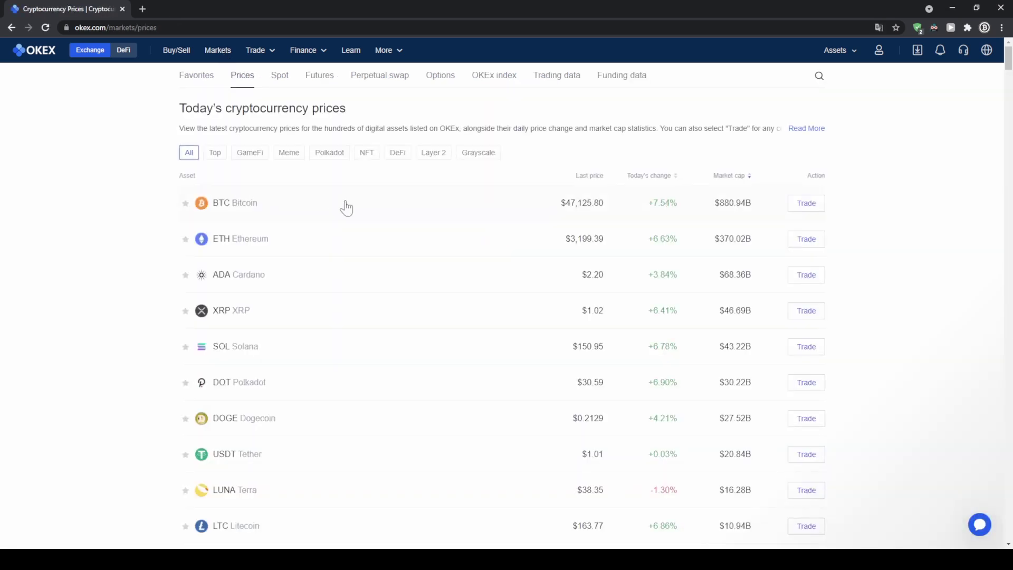
{"action": "scroll", "coordinate": [349, 208], "scroll_direction": "down", "scroll_amount": 3}
{"action": "scroll", "coordinate": [353, 219], "scroll_direction": "down", "scroll_amount": 18}
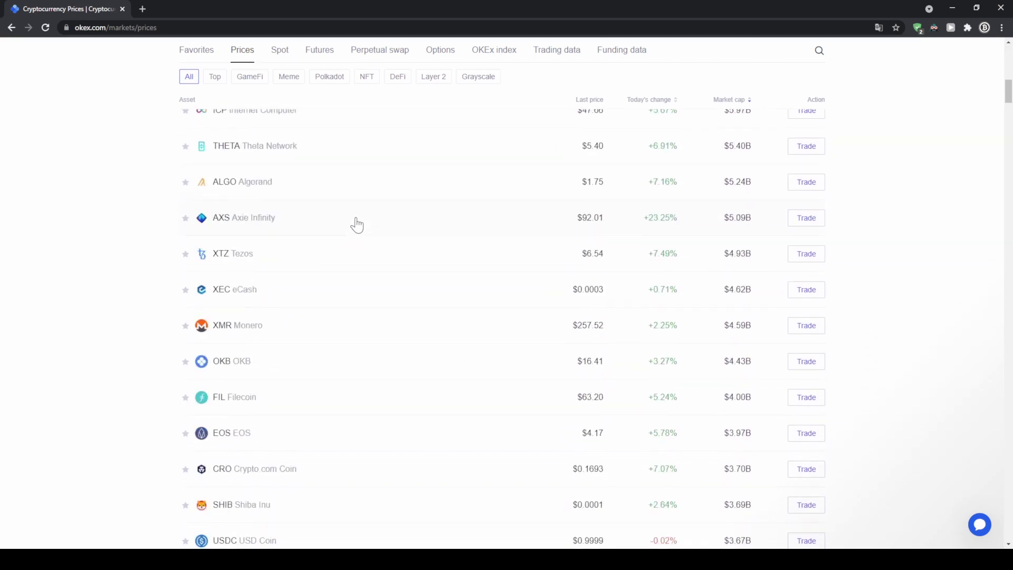
{"action": "scroll", "coordinate": [375, 238], "scroll_direction": "up", "scroll_amount": 20}
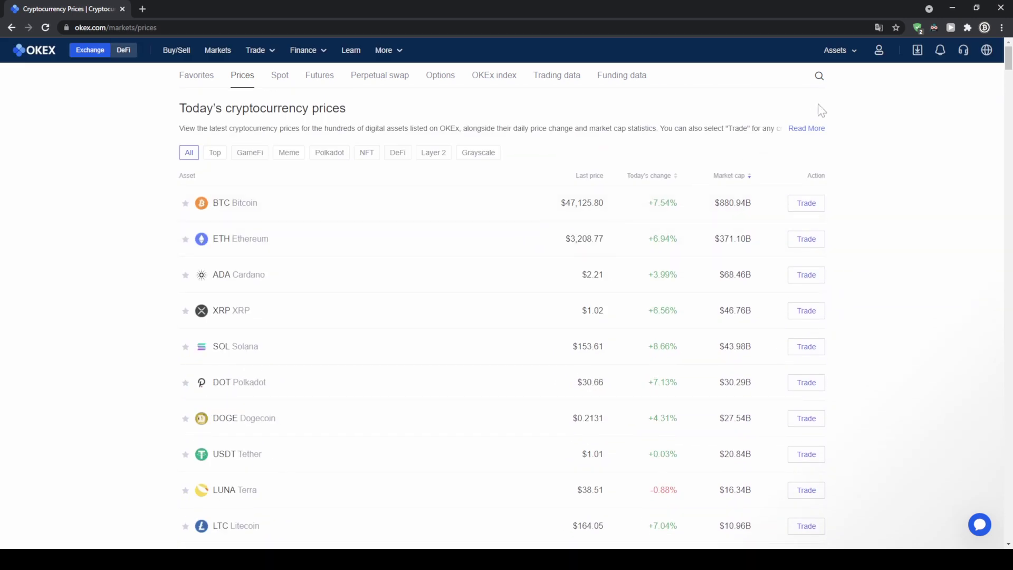
Search the cryptocurrency prices for "doge" and open the trading page for BABYDOGE
{"action": "left_click", "coordinate": [822, 77]}
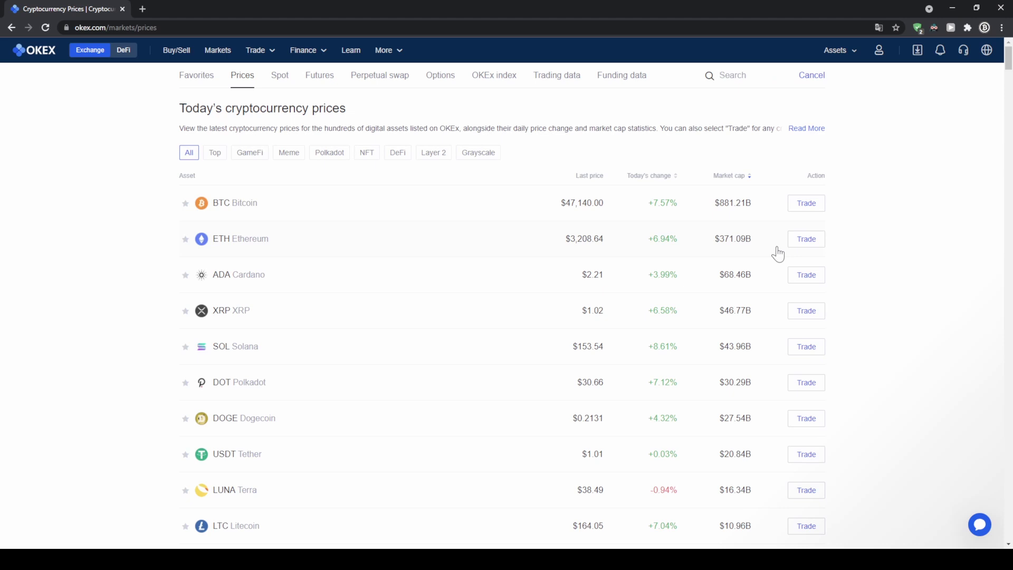
{"action": "type", "text": "do"}
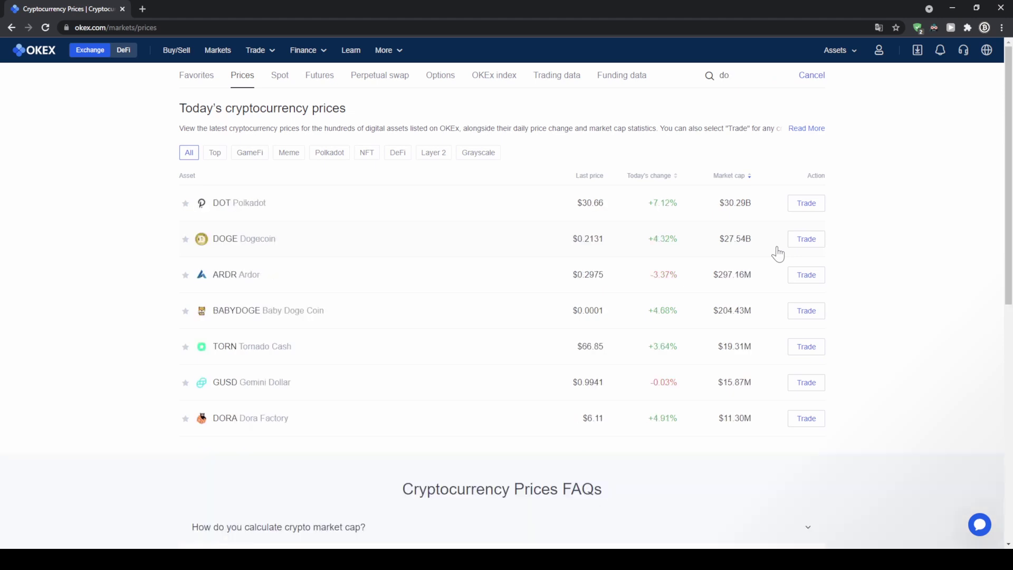
{"action": "type", "text": "ge"}
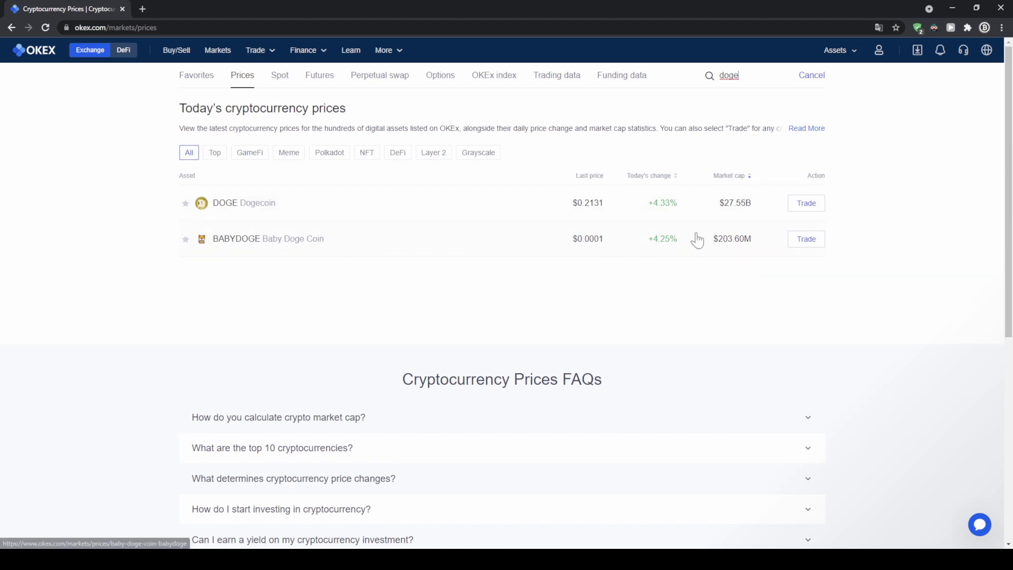
{"action": "left_click", "coordinate": [813, 245]}
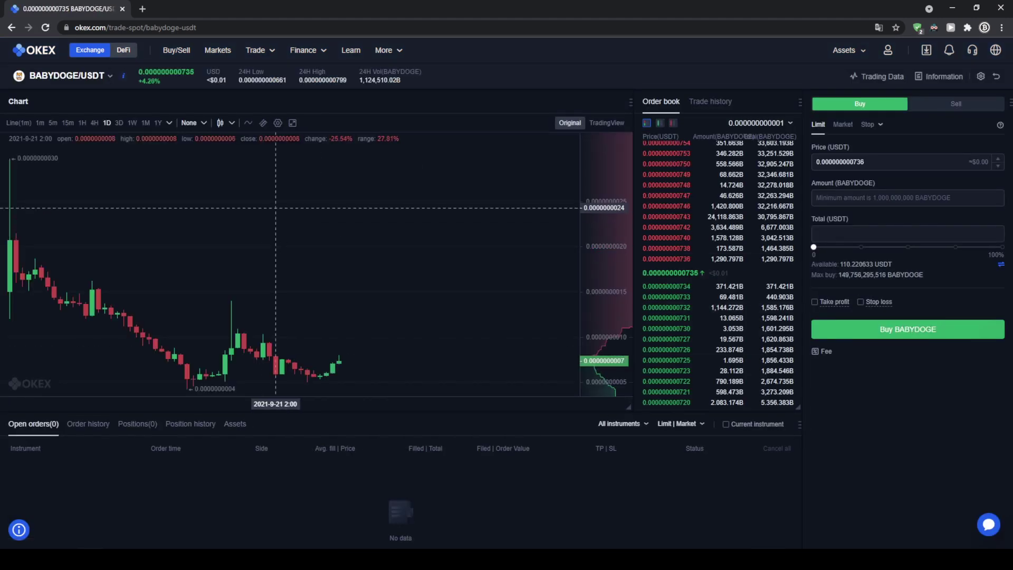
Open the trading pair selector from BABYDOGE/USDT and browse the available spot pairs
{"action": "left_click", "coordinate": [99, 79]}
{"action": "scroll", "coordinate": [64, 218], "scroll_direction": "down", "scroll_amount": 2}
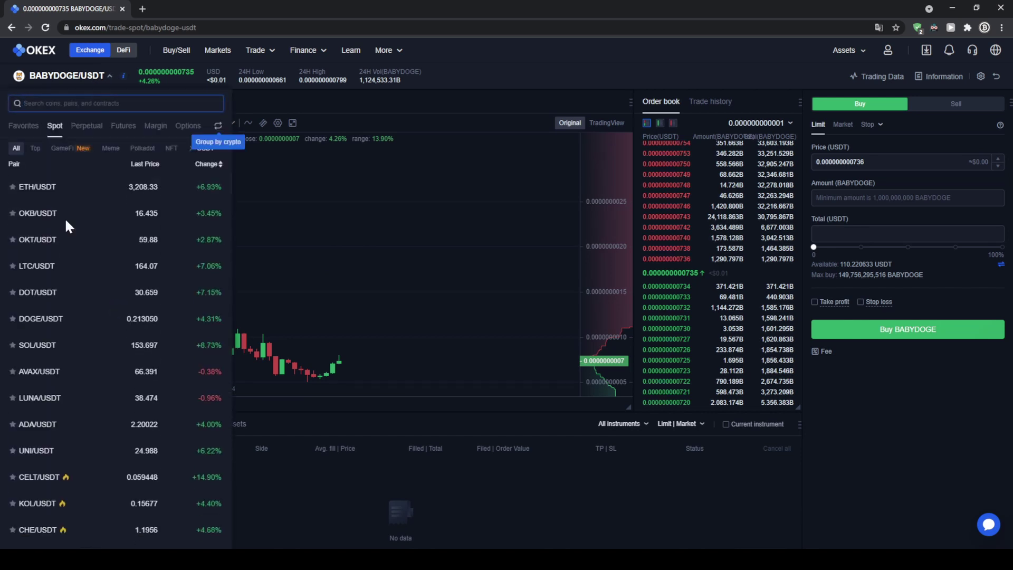
{"action": "left_click", "coordinate": [54, 128]}
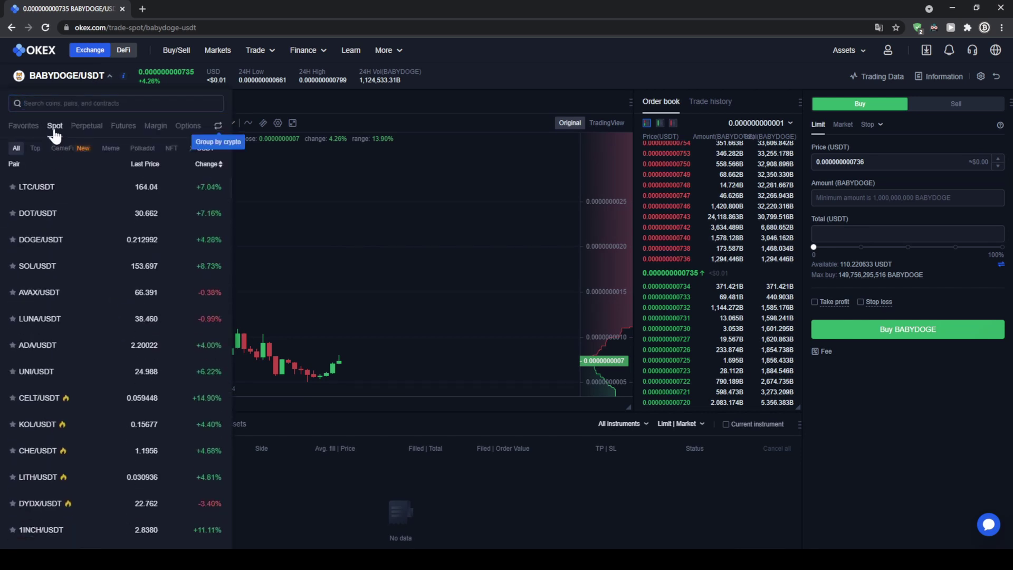
{"action": "scroll", "coordinate": [71, 248], "scroll_direction": "down", "scroll_amount": 20}
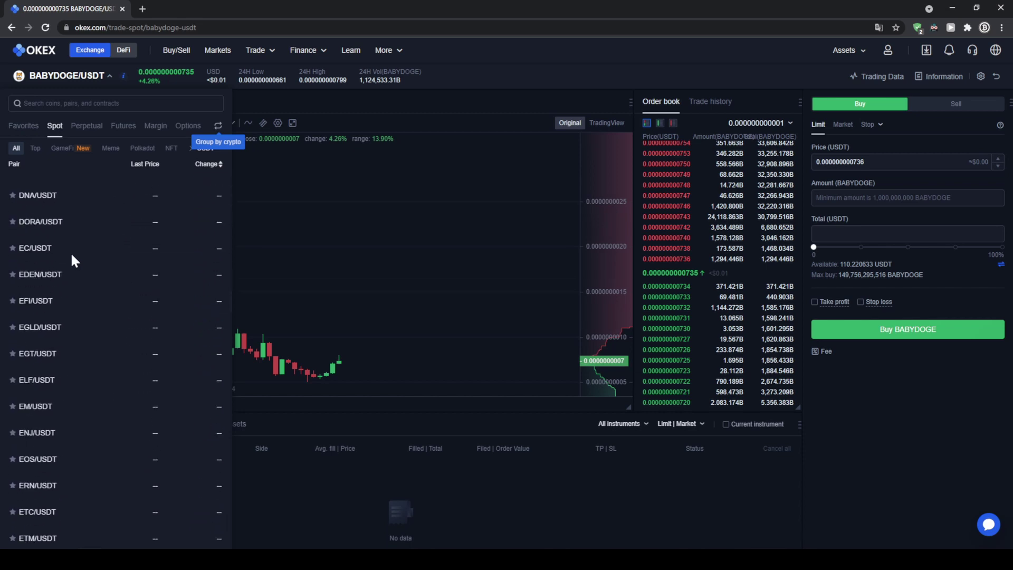
{"action": "scroll", "coordinate": [70, 263], "scroll_direction": "down", "scroll_amount": 6}
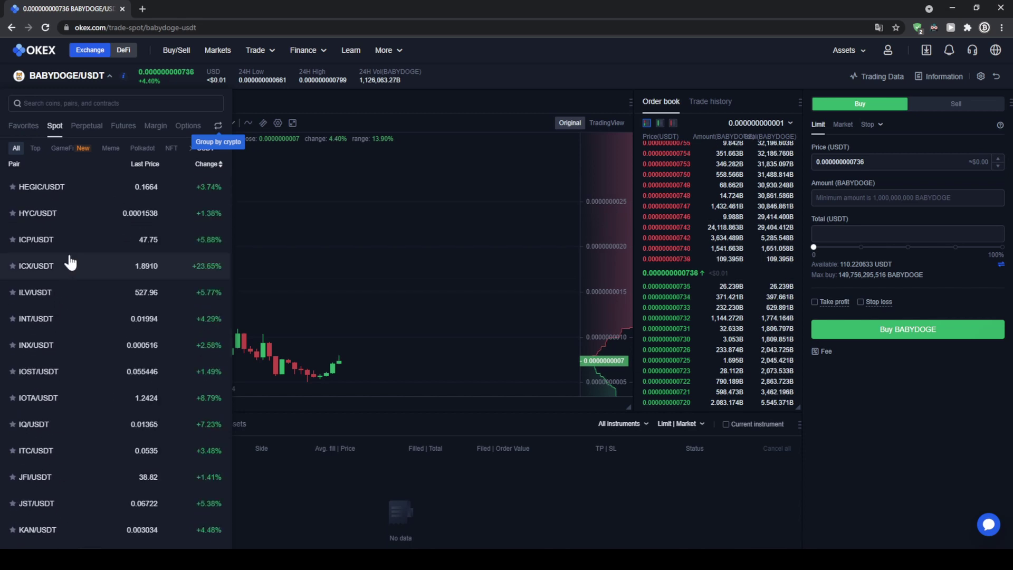
{"action": "scroll", "coordinate": [82, 256], "scroll_direction": "down", "scroll_amount": 1}
{"action": "scroll", "coordinate": [85, 263], "scroll_direction": "down", "scroll_amount": 10}
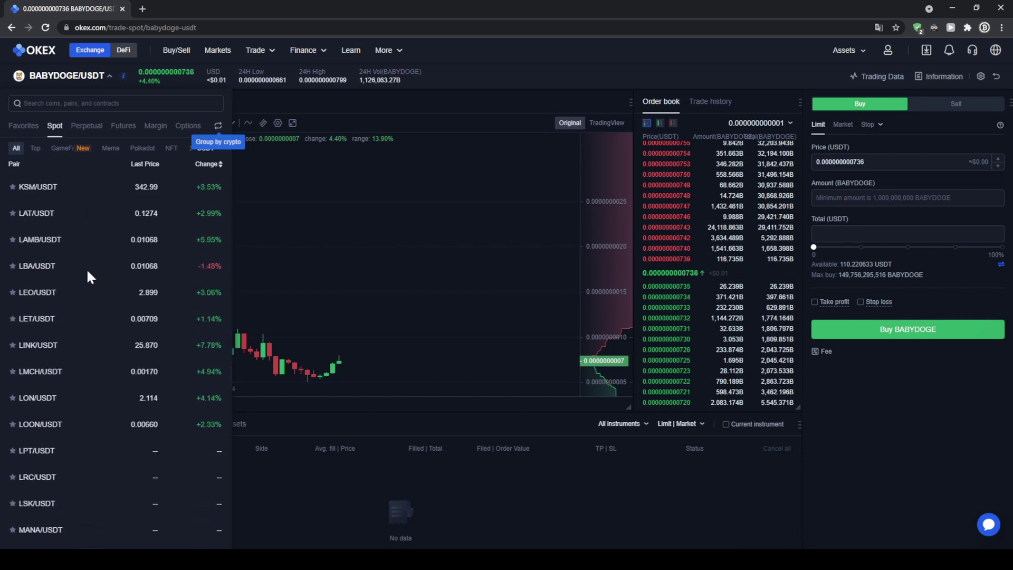
{"action": "scroll", "coordinate": [81, 288], "scroll_direction": "down", "scroll_amount": 1}
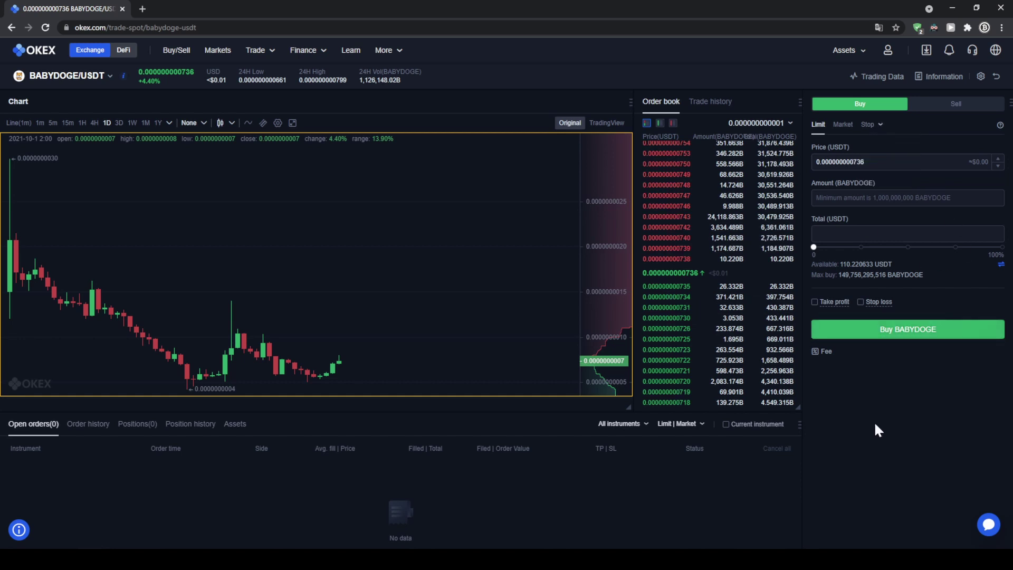
Change the BABYDOGE buy order to a Market order and raise its total to the full available USDT balance
{"action": "left_click", "coordinate": [843, 128]}
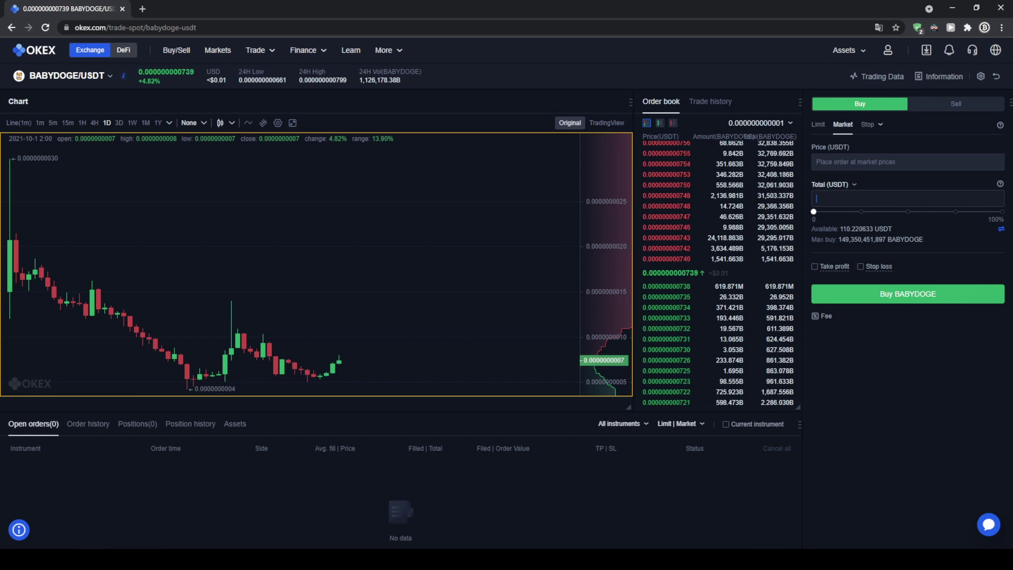
{"action": "left_click", "coordinate": [848, 190]}
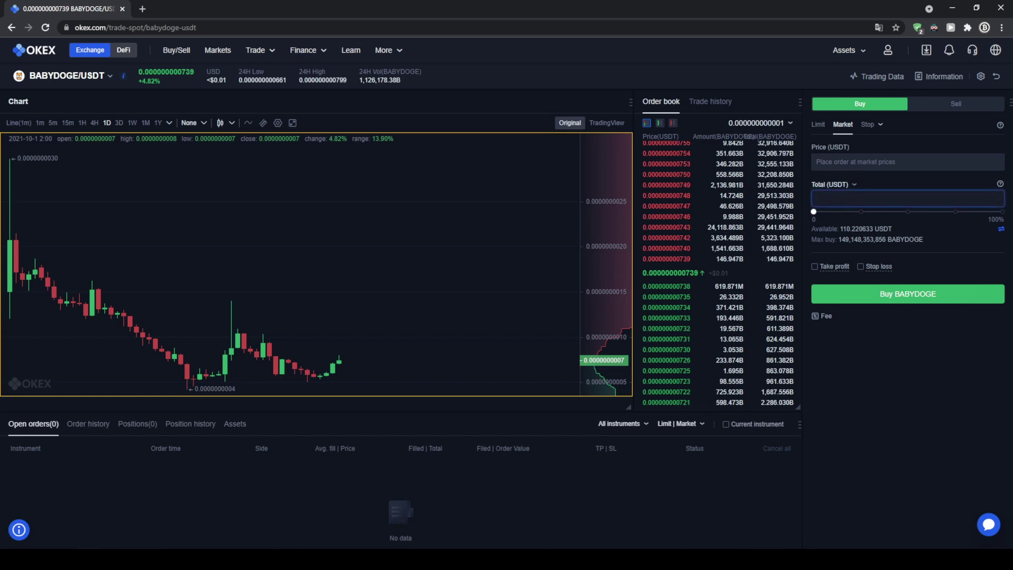
{"action": "left_click_drag", "start_coordinate": [843, 229], "coordinate": [815, 199]}
{"action": "left_click", "coordinate": [845, 229]}
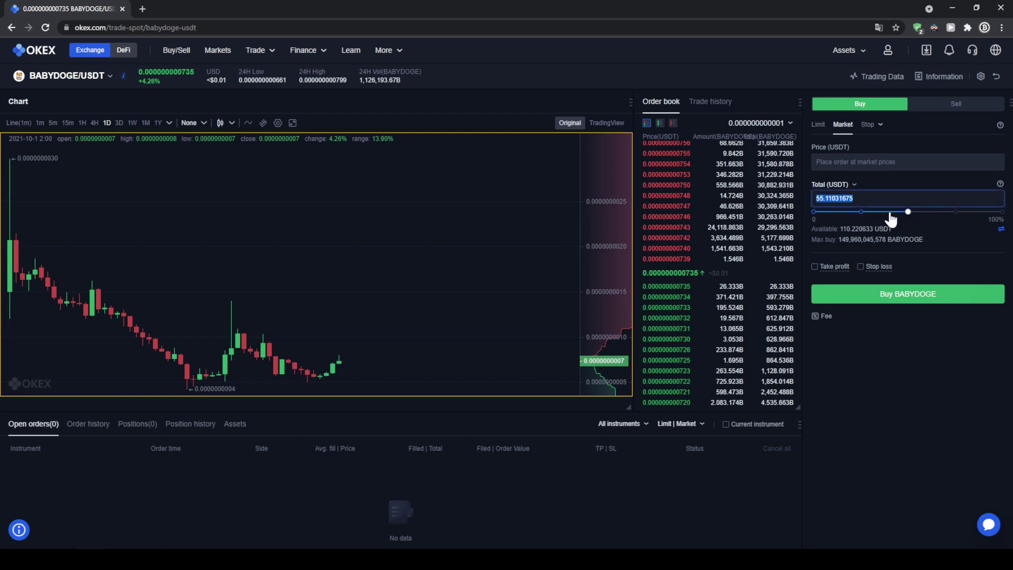
{"action": "left_click_drag", "start_coordinate": [907, 217], "coordinate": [1005, 217]}
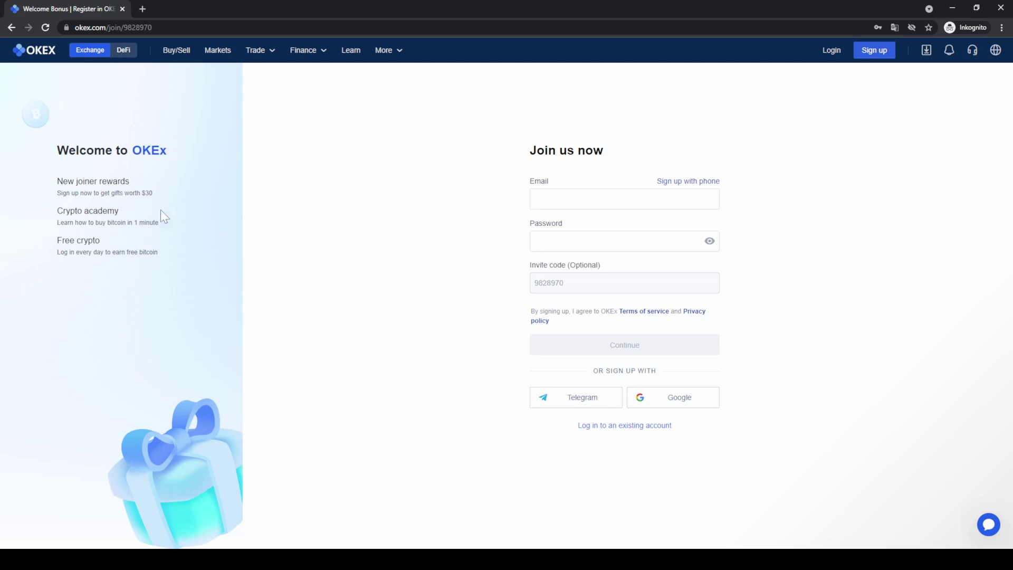
{"action": "left_click", "coordinate": [455, 210]}
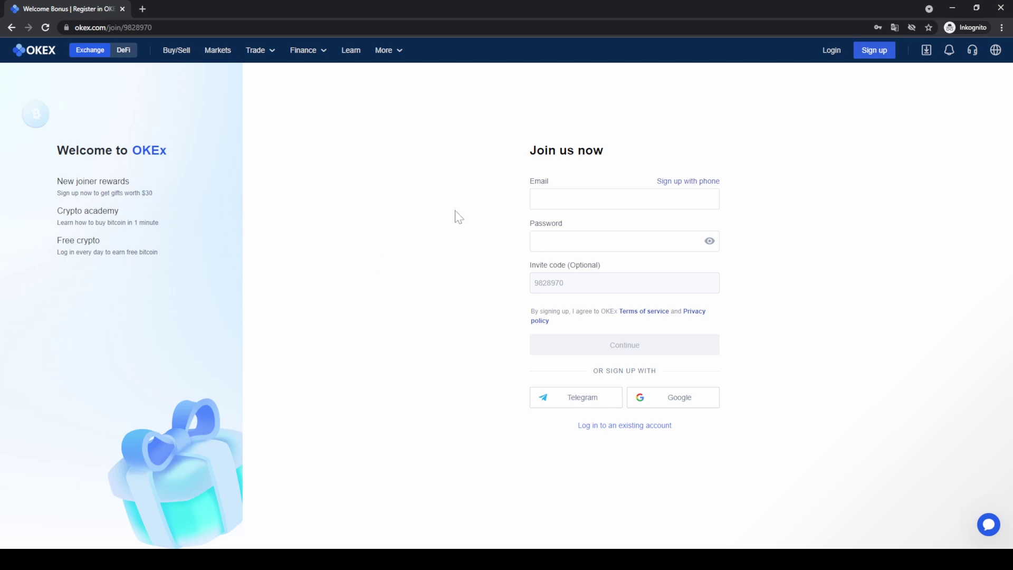